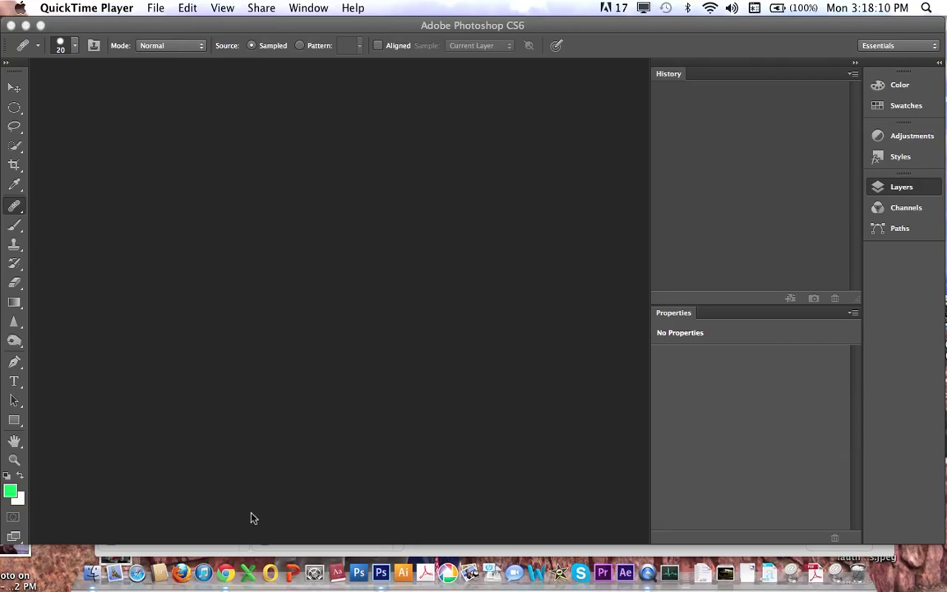
Switch to Chrome, enlarge the cracked soldier portrait on the assignment page and save it to the Desktop as Restore this Old Photo.
click(225, 573)
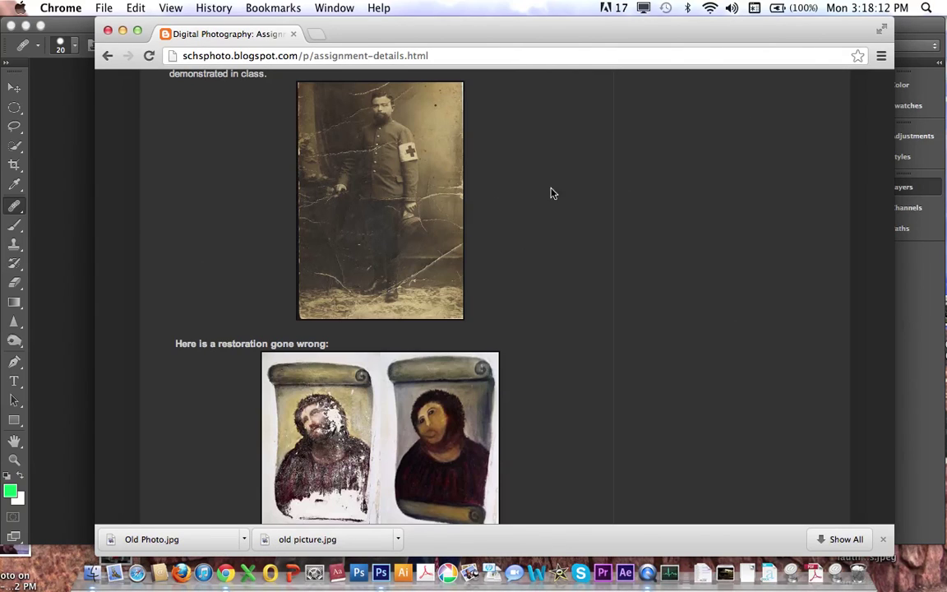
click(365, 211)
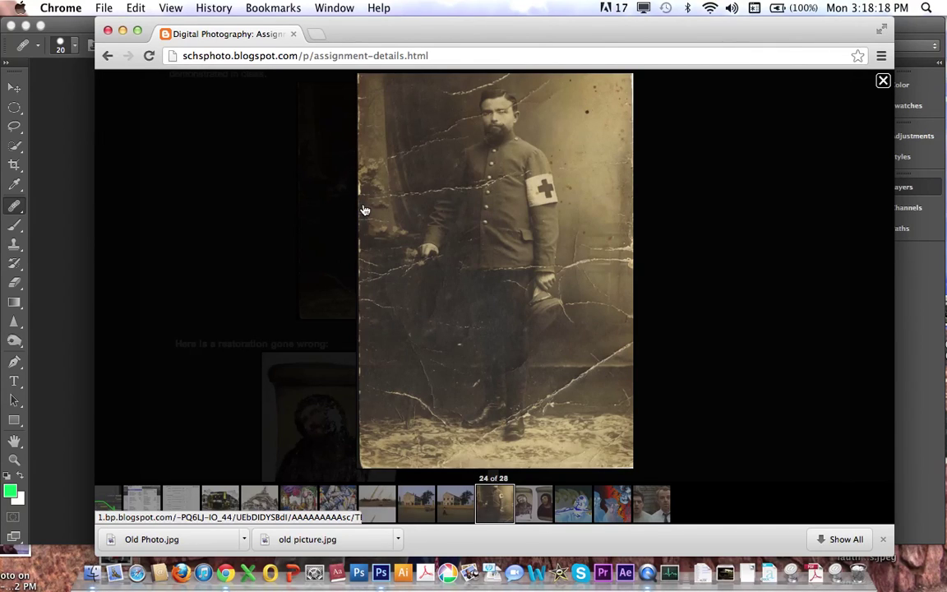
right_click(545, 274)
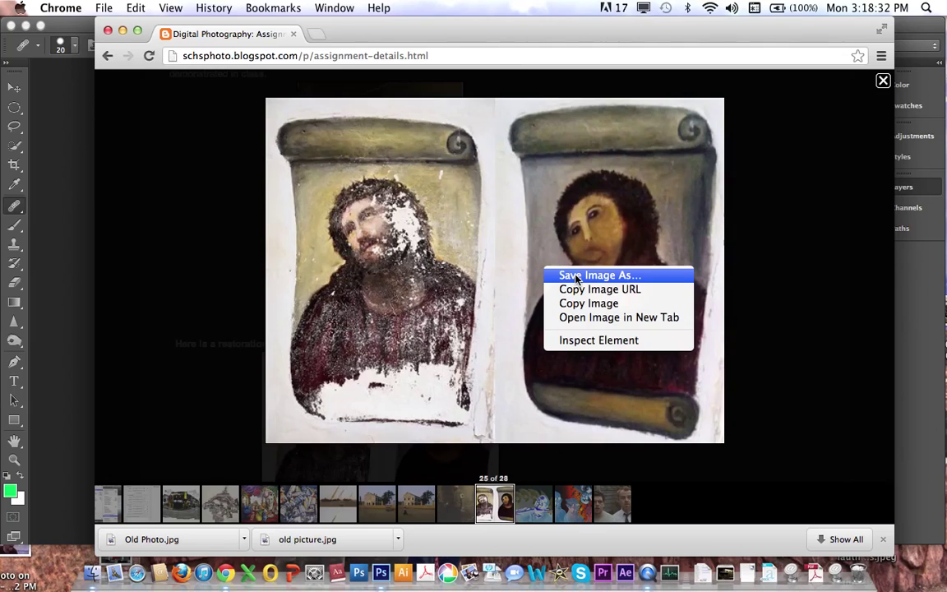
click(576, 276)
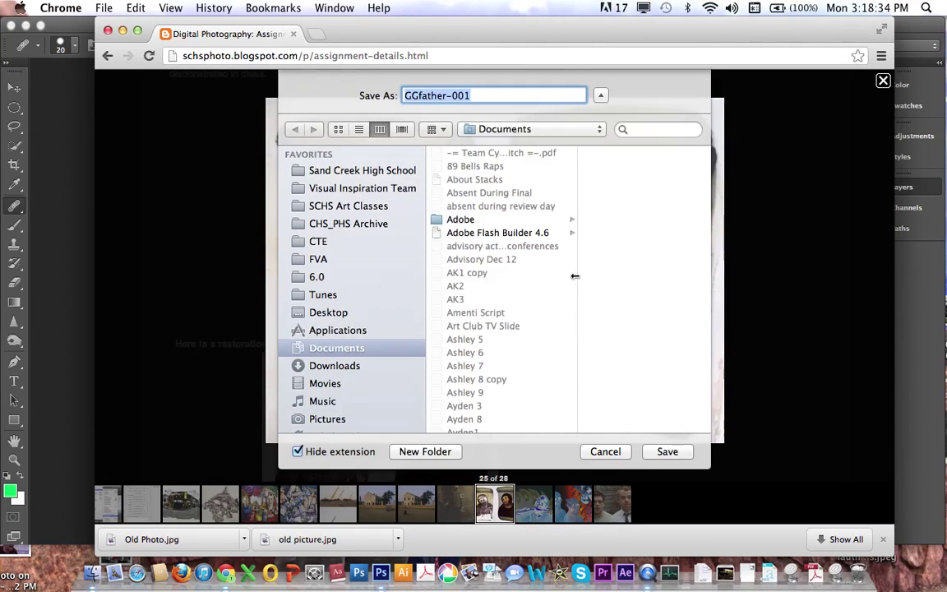
text(R)
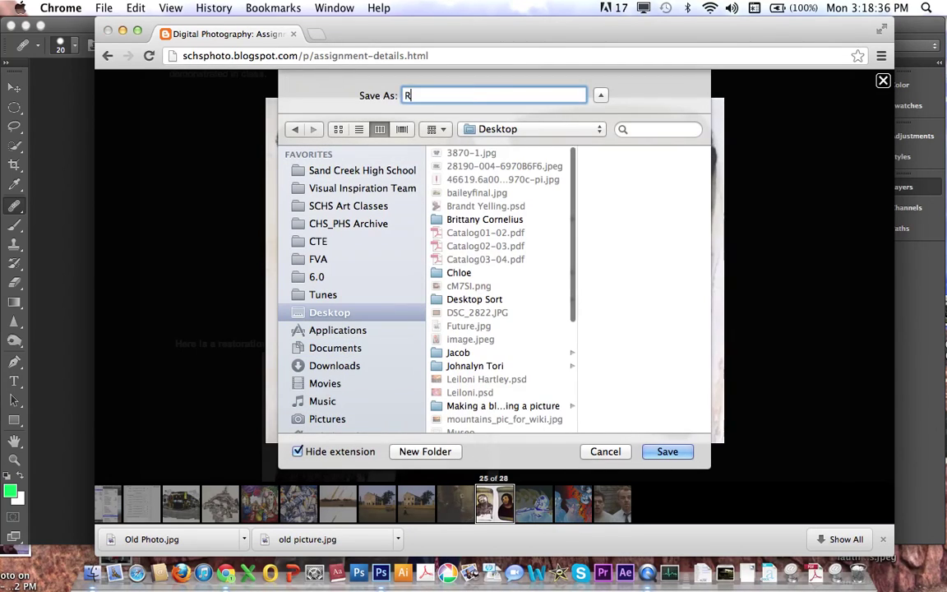
text(estore this Old Photo)
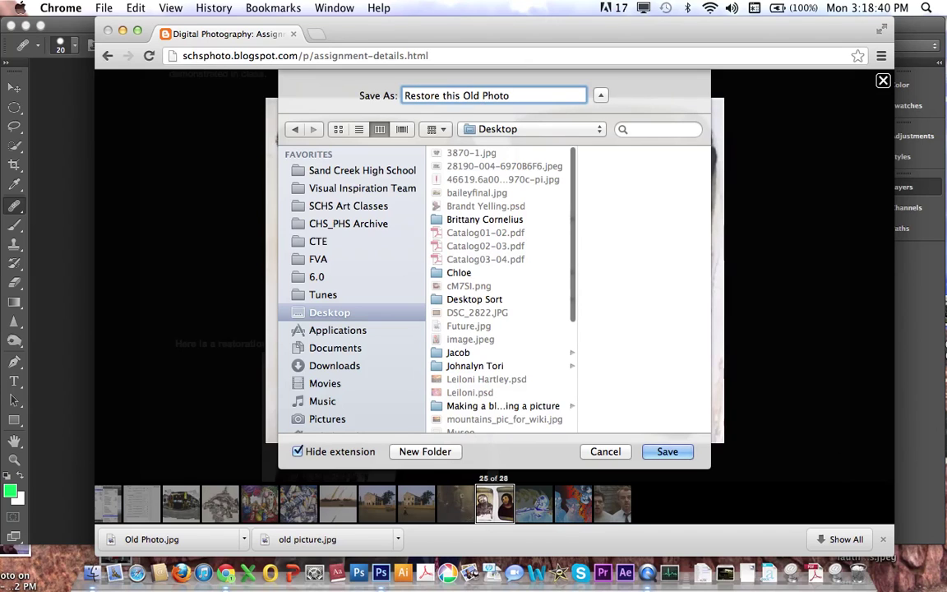
key(Return)
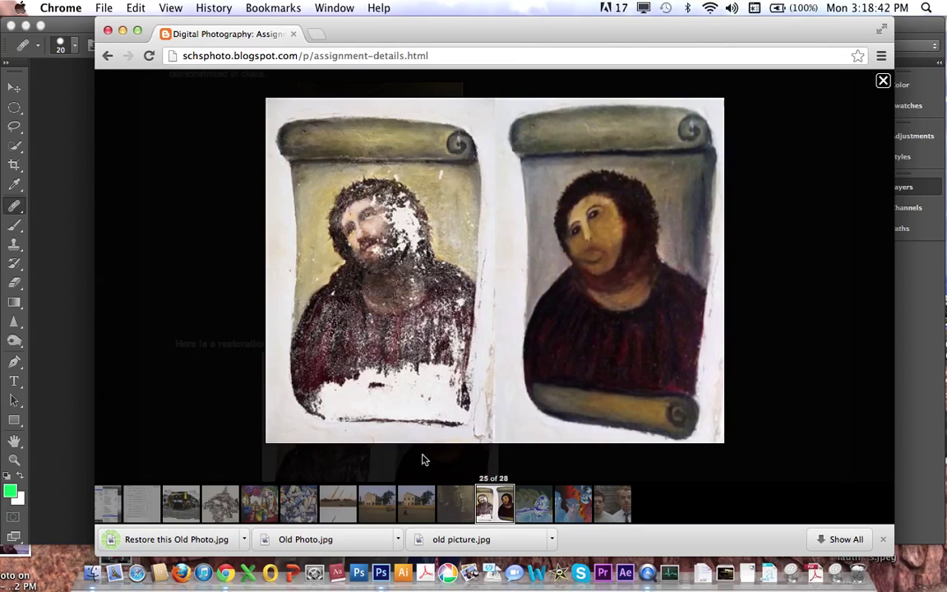
Switch to Photoshop and open Restore this Old Photo.jpg from the Desktop.
click(382, 574)
click(115, 8)
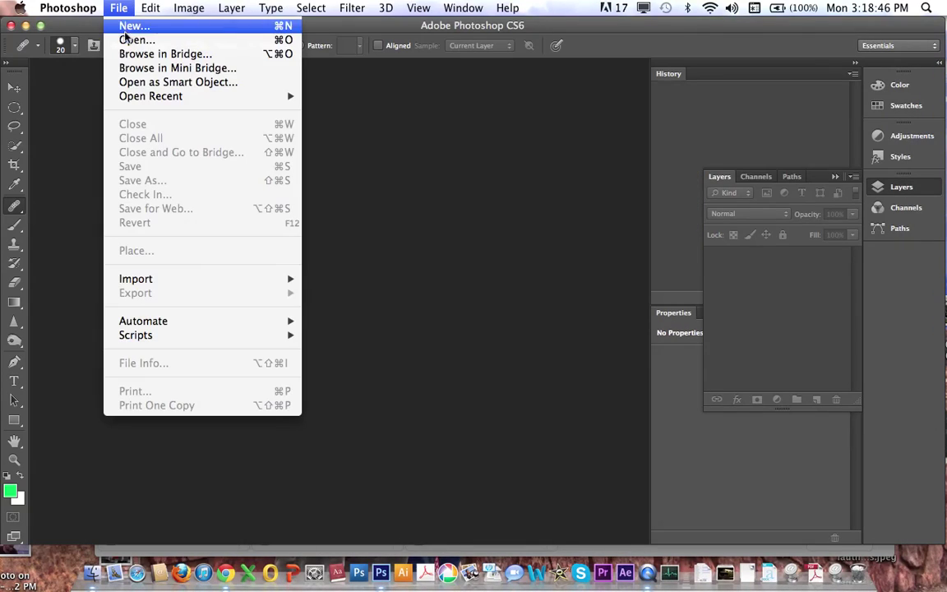
click(133, 41)
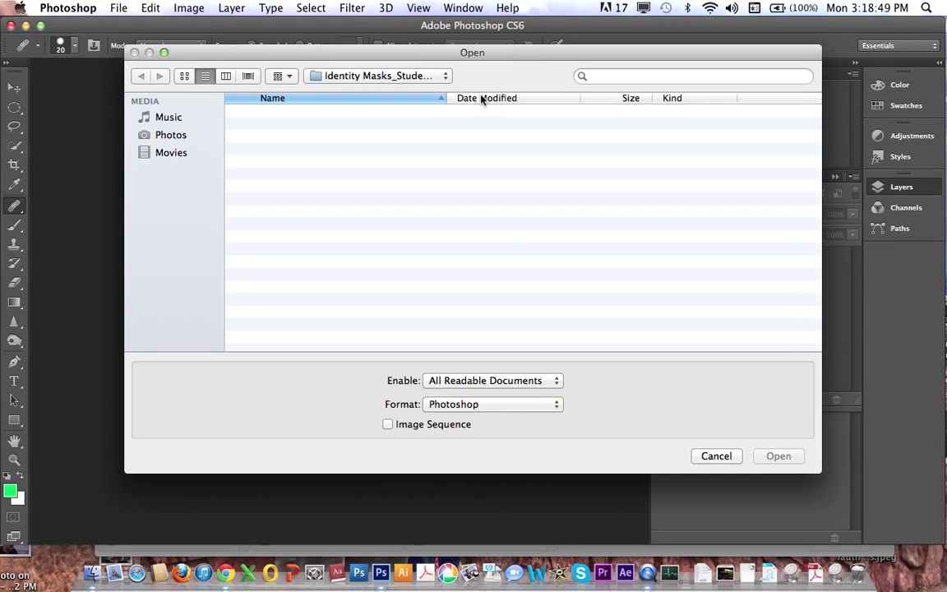
drag(506, 58, 620, 77)
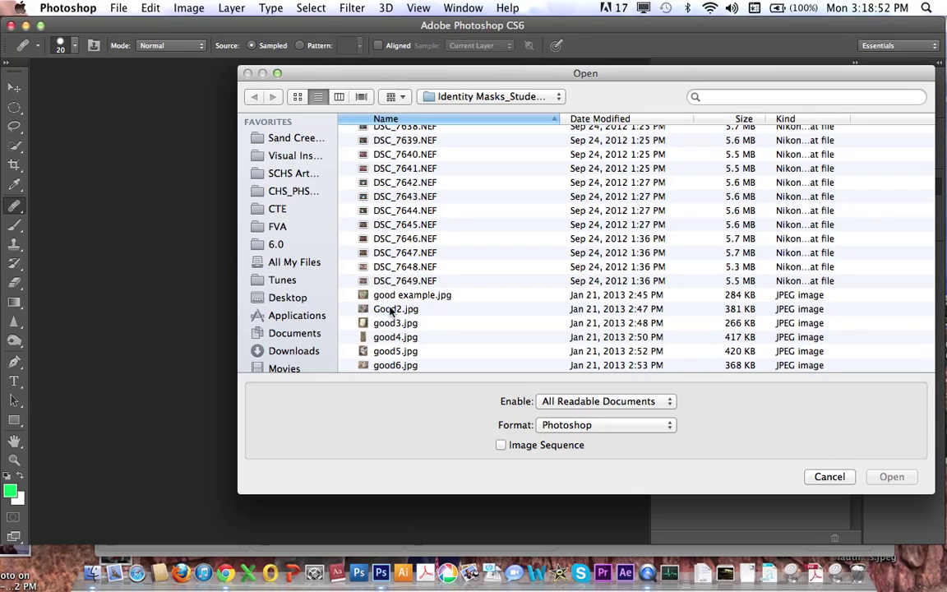
click(326, 303)
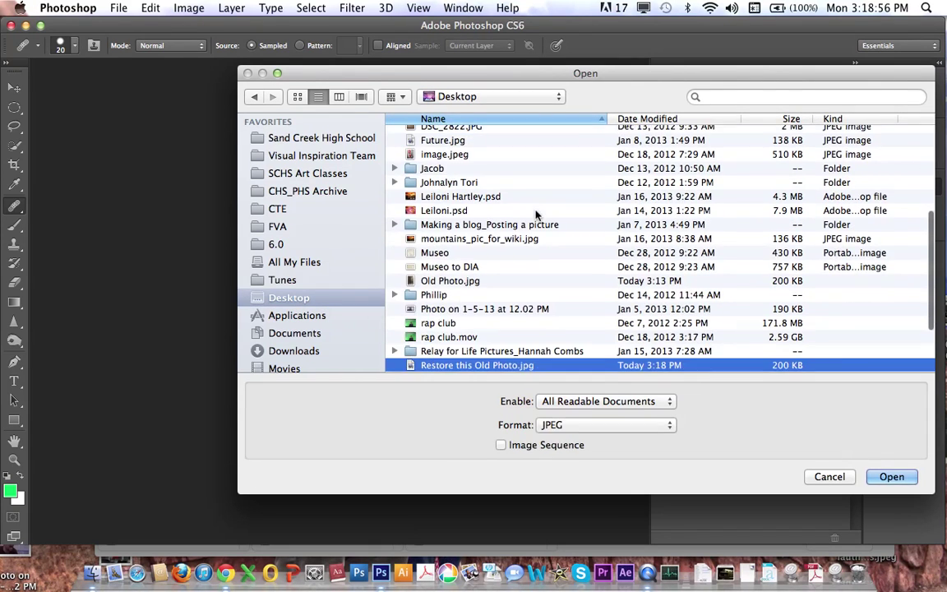
click(910, 476)
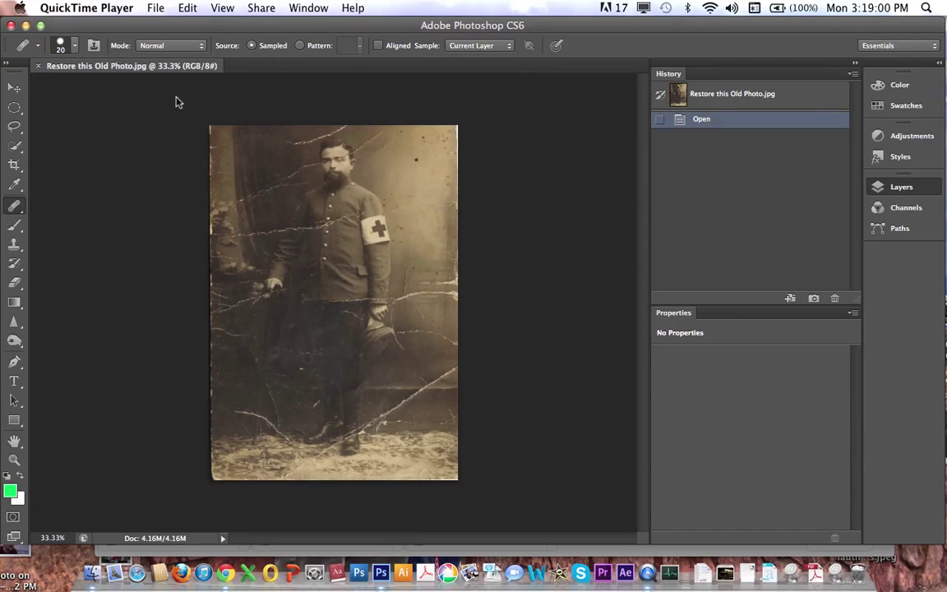
Duplicate the Background layer as Background copy in the same document.
click(568, 148)
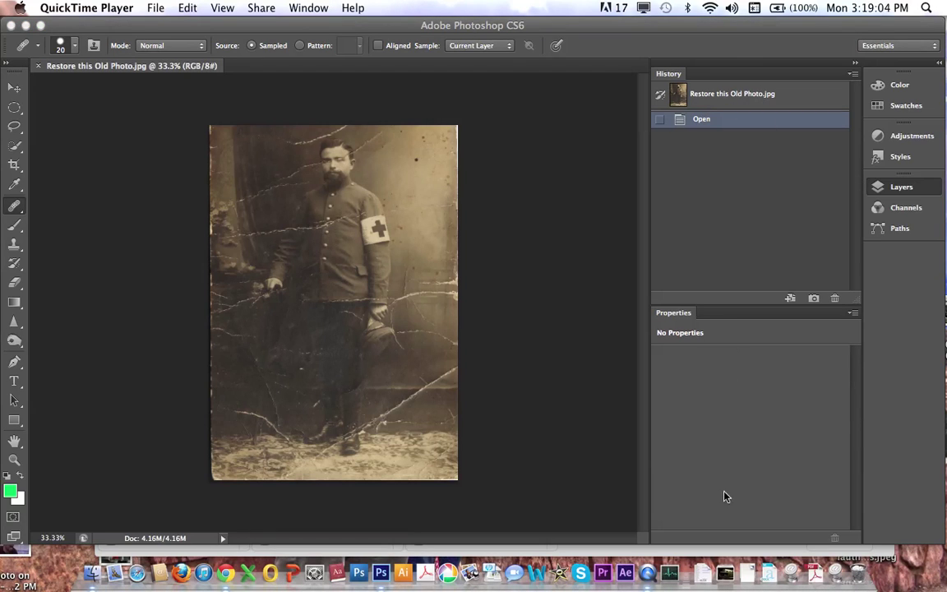
click(529, 344)
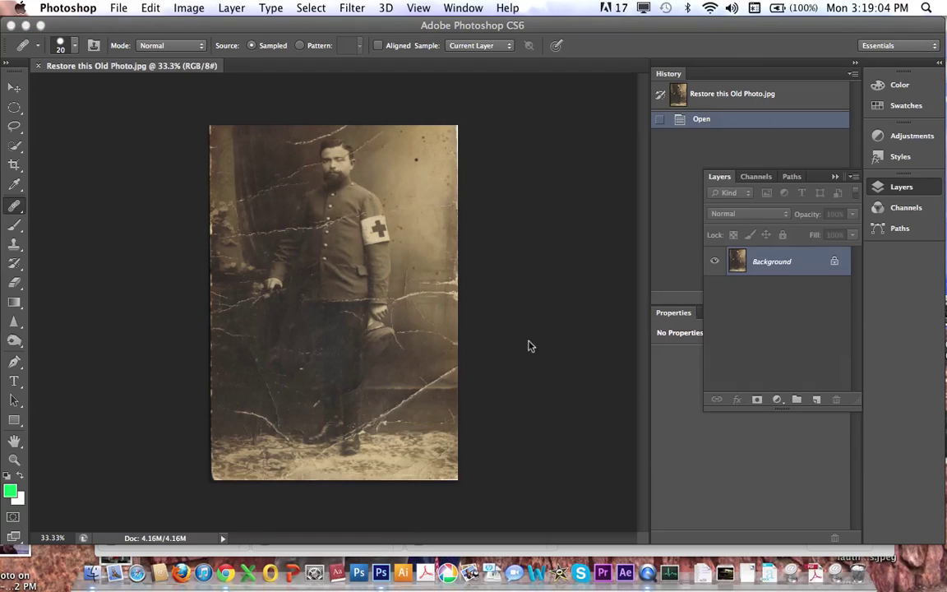
right_click(762, 261)
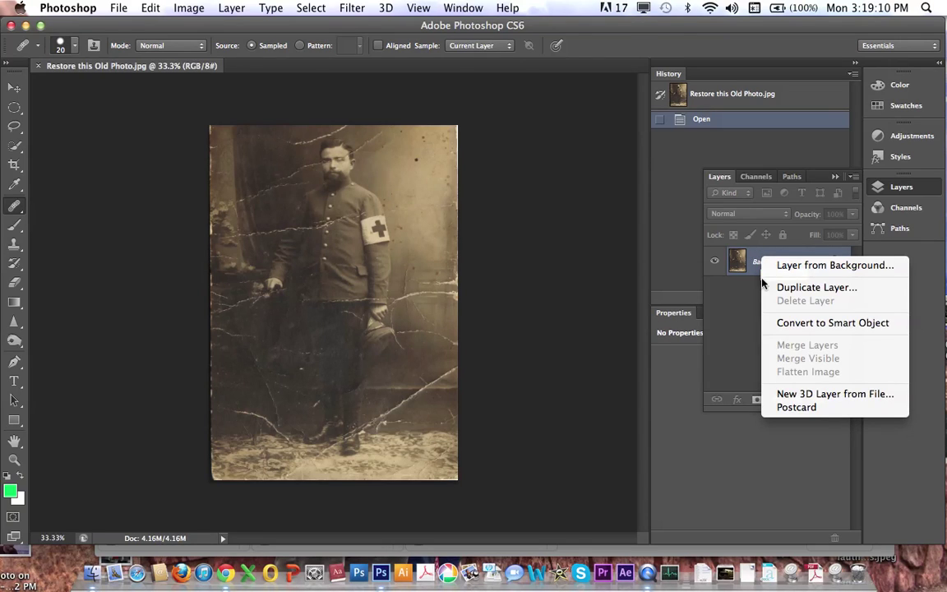
click(814, 287)
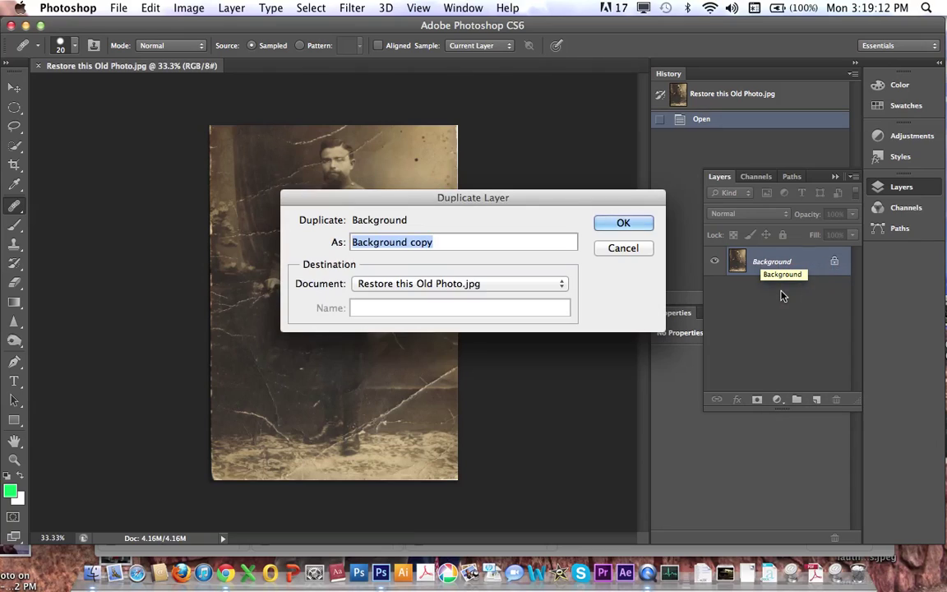
key(Return)
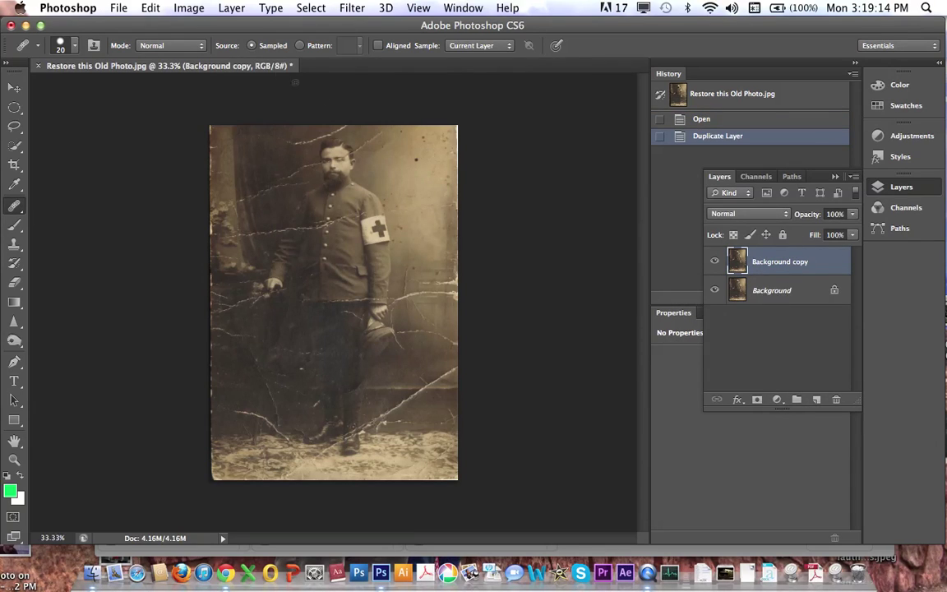
Save the document to the Desktop as Restore this Old Photo.psd in Photoshop format with layers.
click(120, 7)
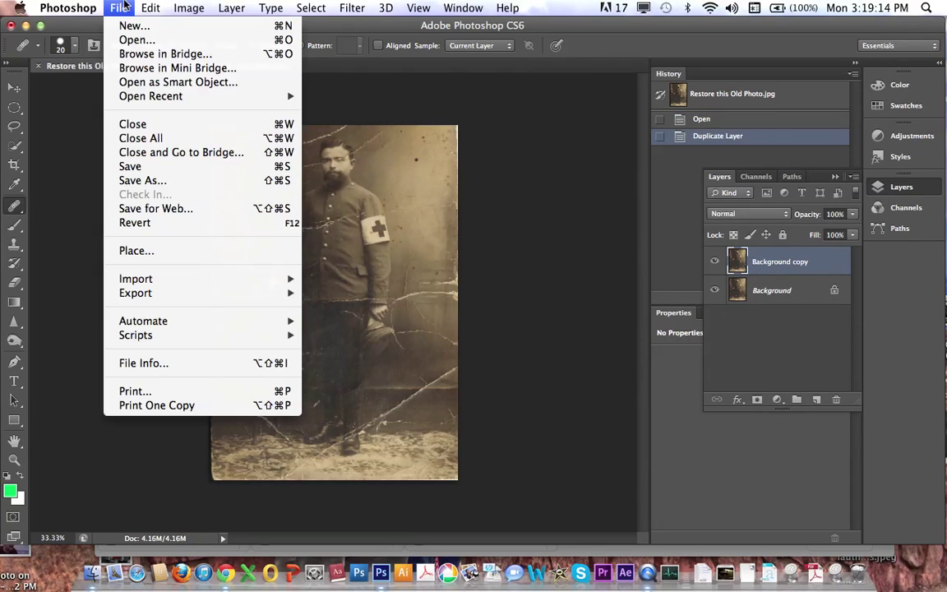
click(163, 179)
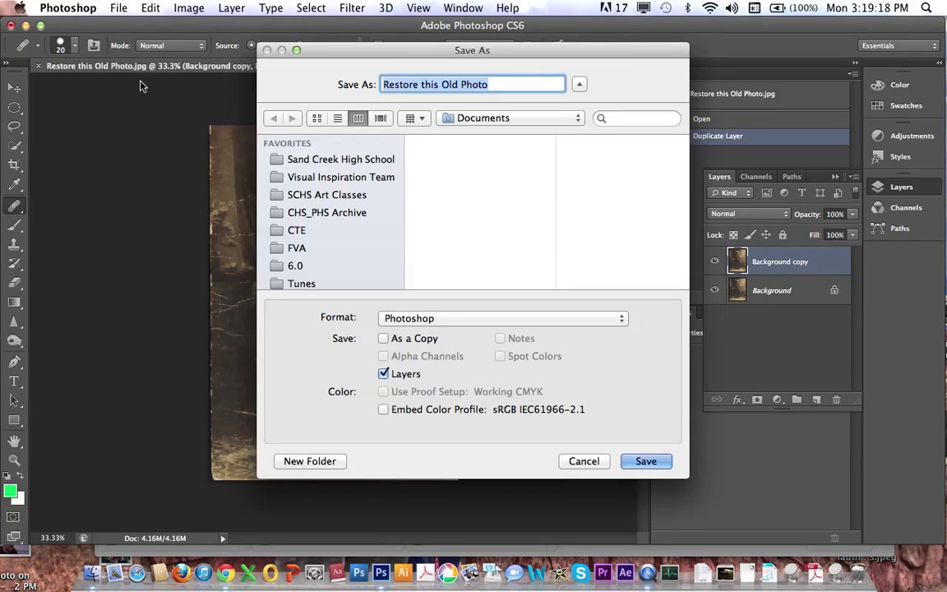
click(443, 319)
click(443, 319)
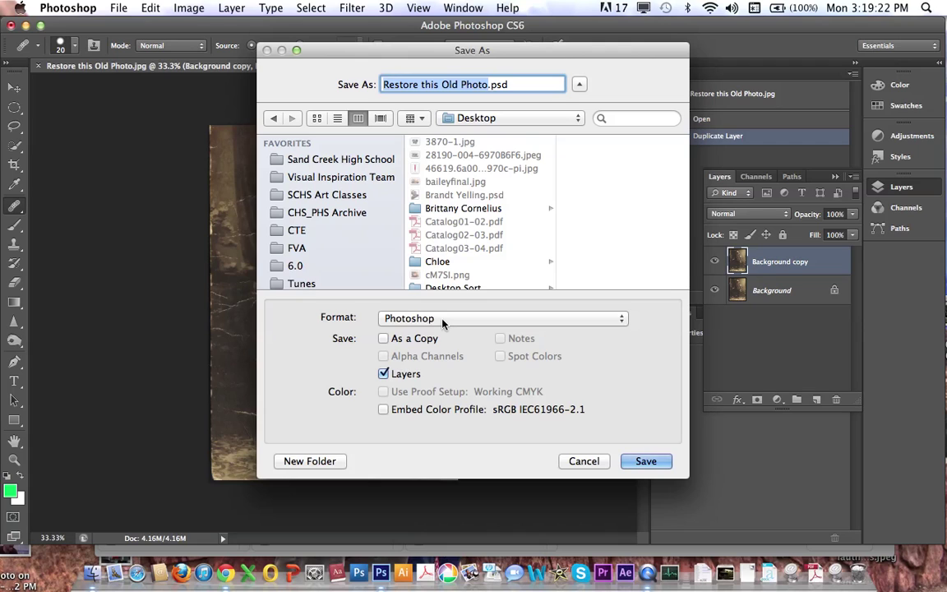
click(443, 319)
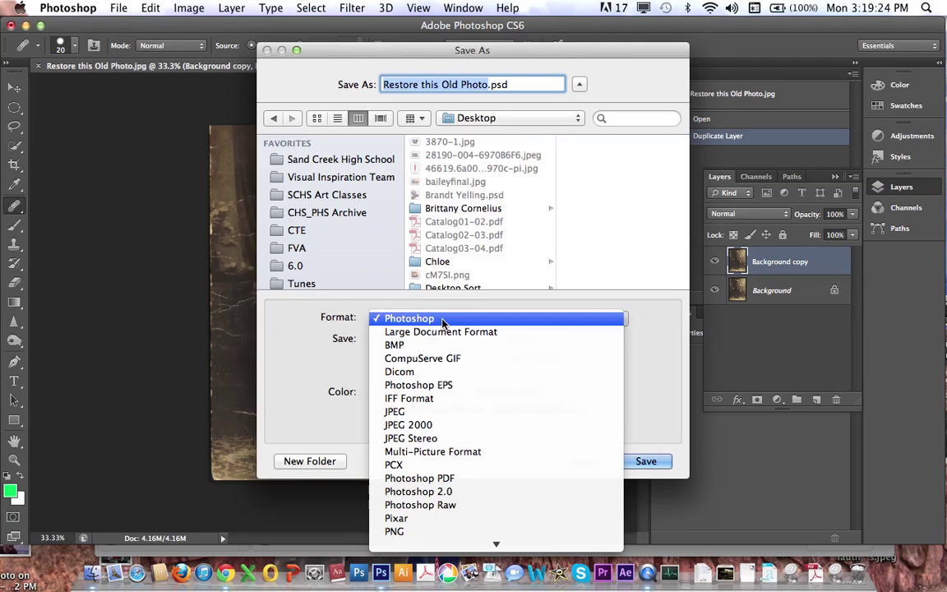
click(443, 321)
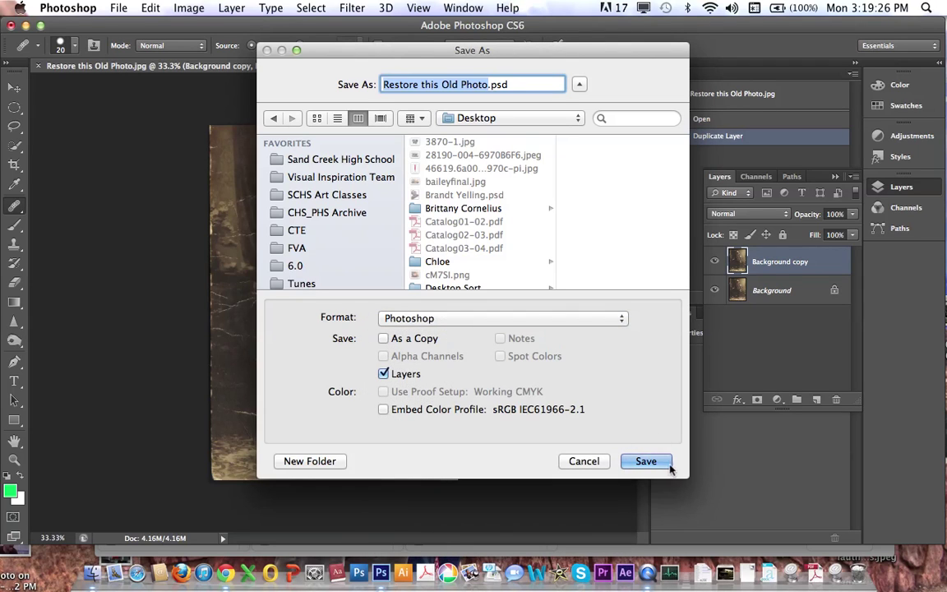
click(646, 461)
key(Return)
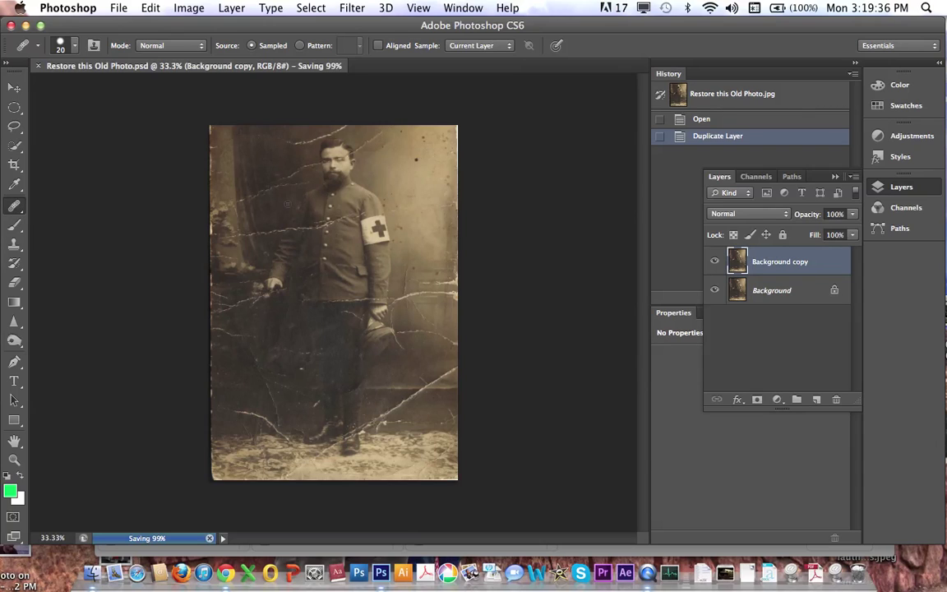
Remove the large dark spot and the smaller blemishes around it on the upper backdrop beside the man's head using the Spot Healing Brush.
key(super+plus)
scroll(383, 113, up, 5)
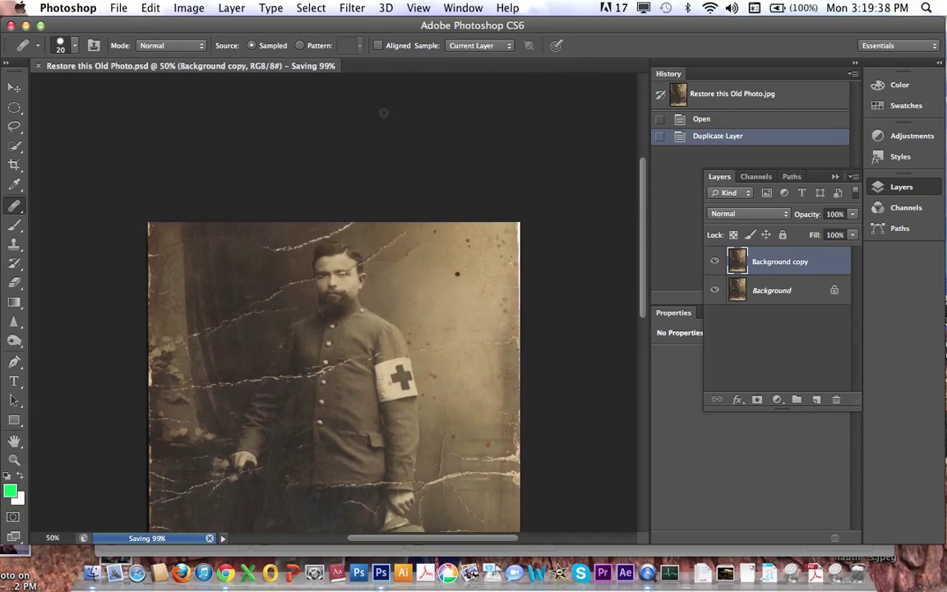
key(super+plus)
key(super+plus)
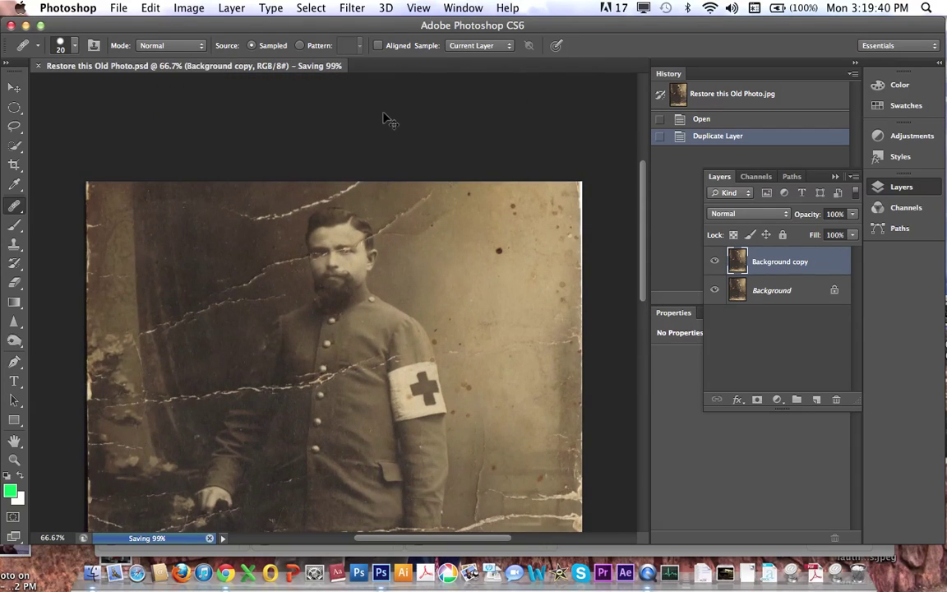
scroll(265, 238, right, 5)
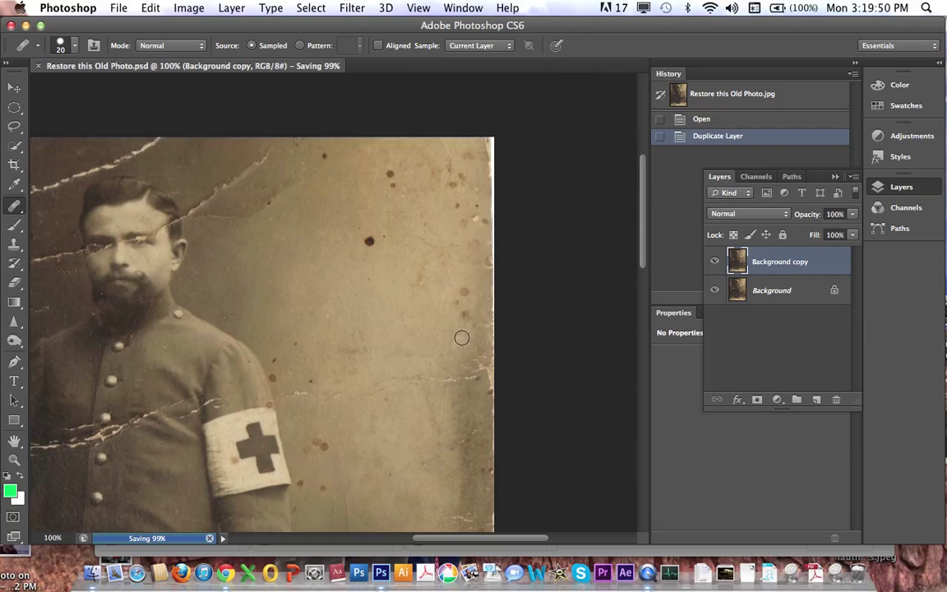
click(16, 209)
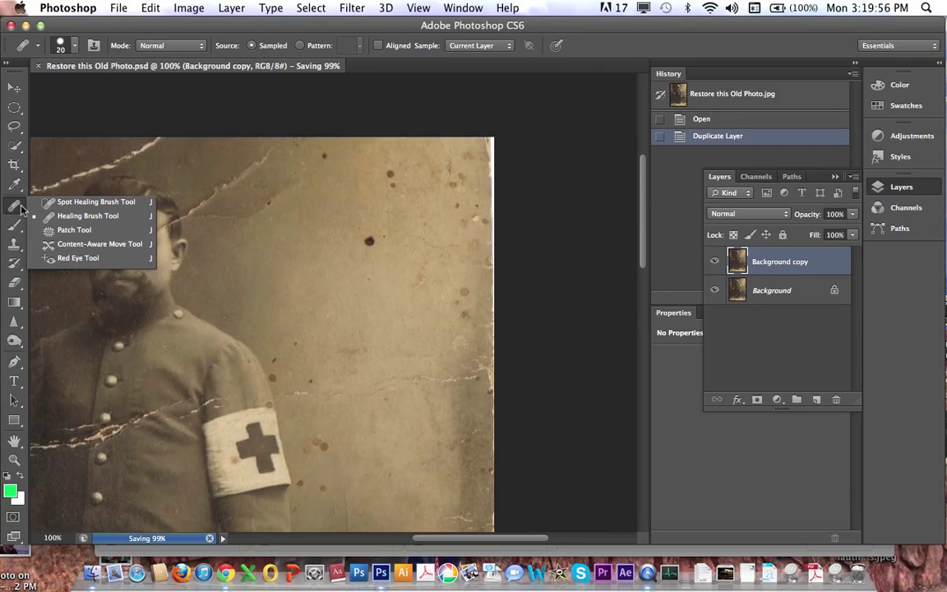
click(58, 206)
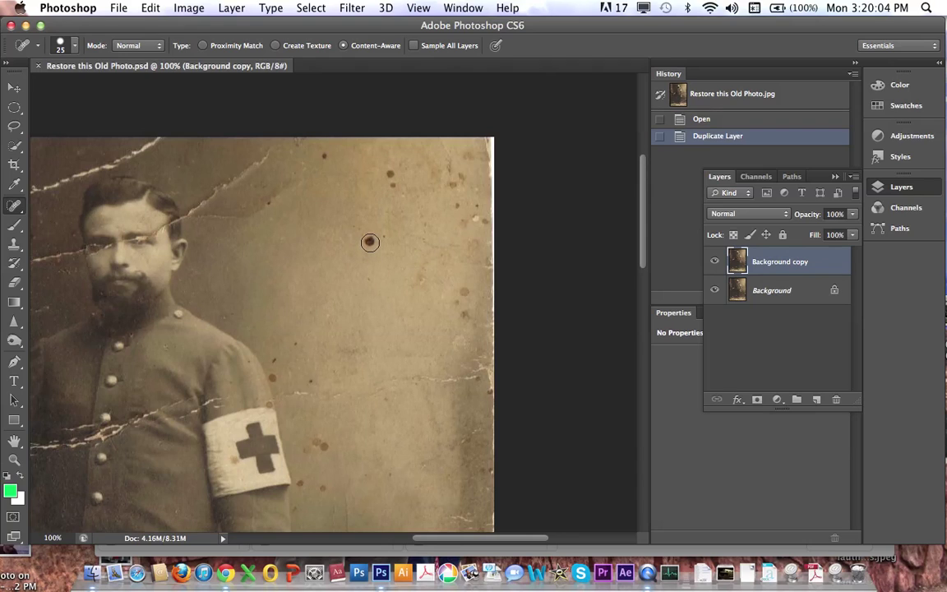
click(370, 242)
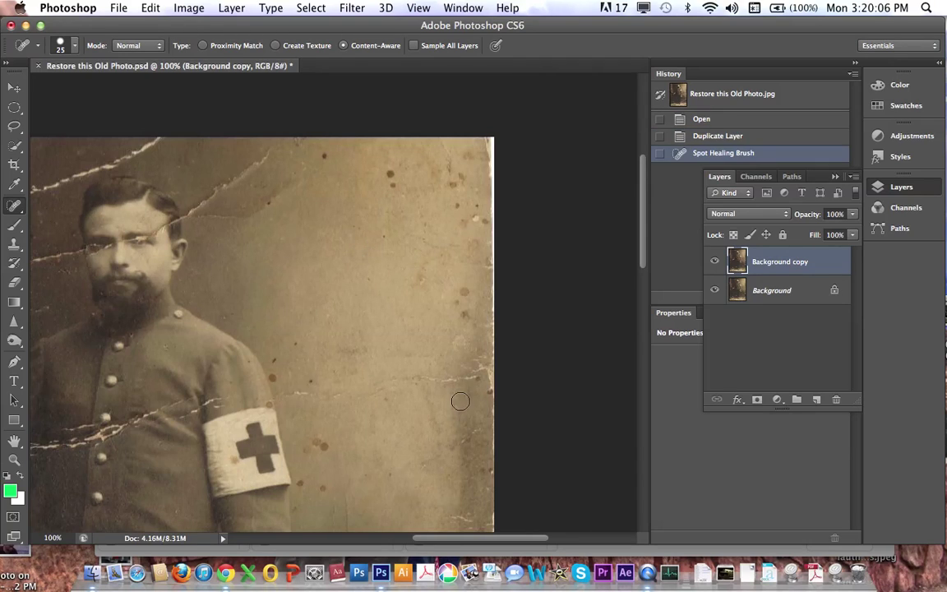
click(388, 237)
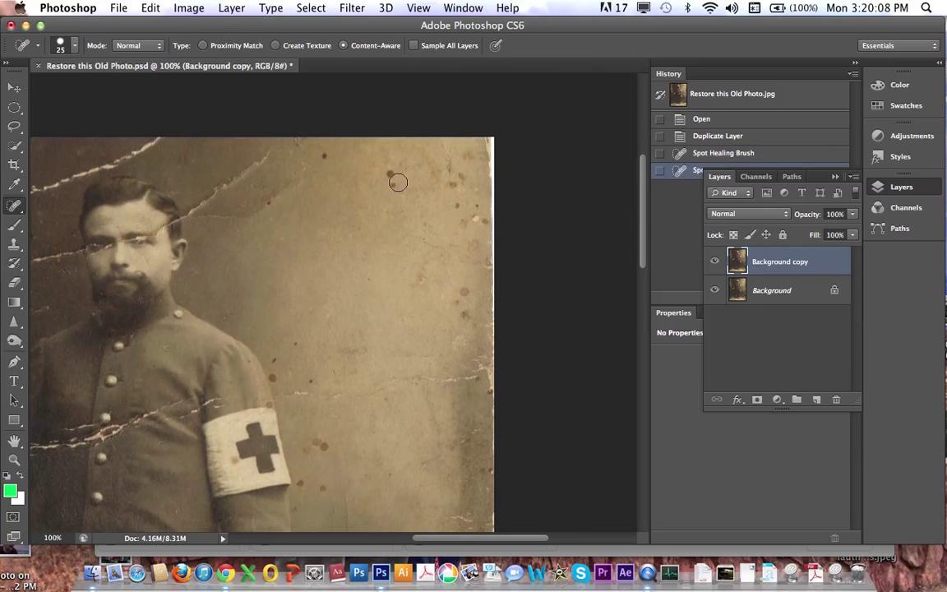
click(390, 175)
click(391, 181)
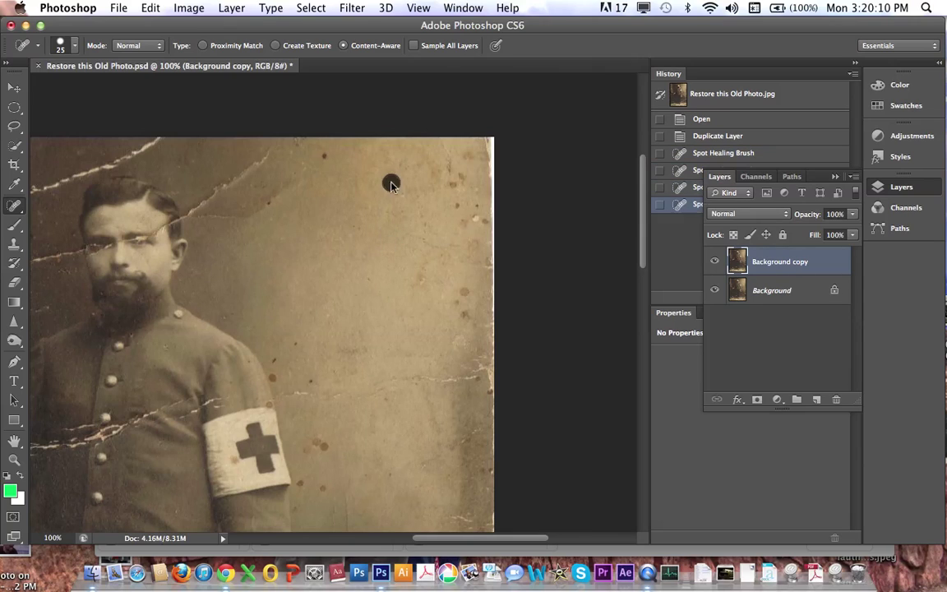
Heal the brown spots along the photo's upper right edge and the dark one near its top edge.
click(462, 290)
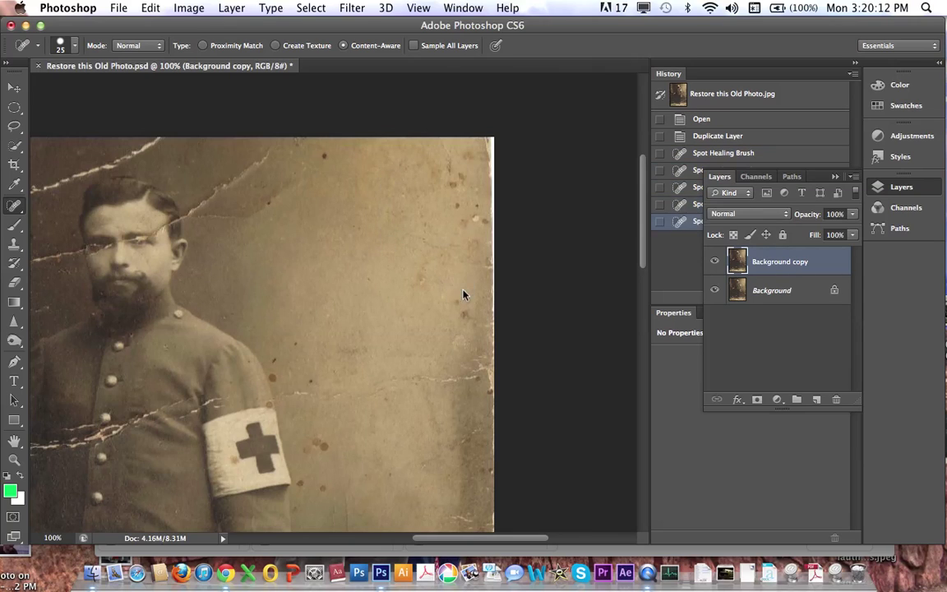
click(454, 186)
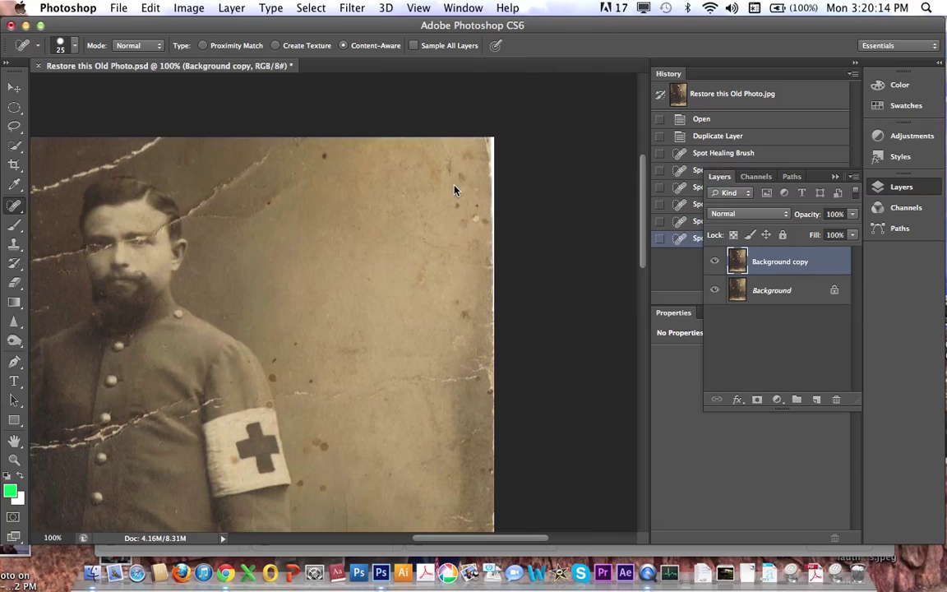
click(458, 179)
click(463, 163)
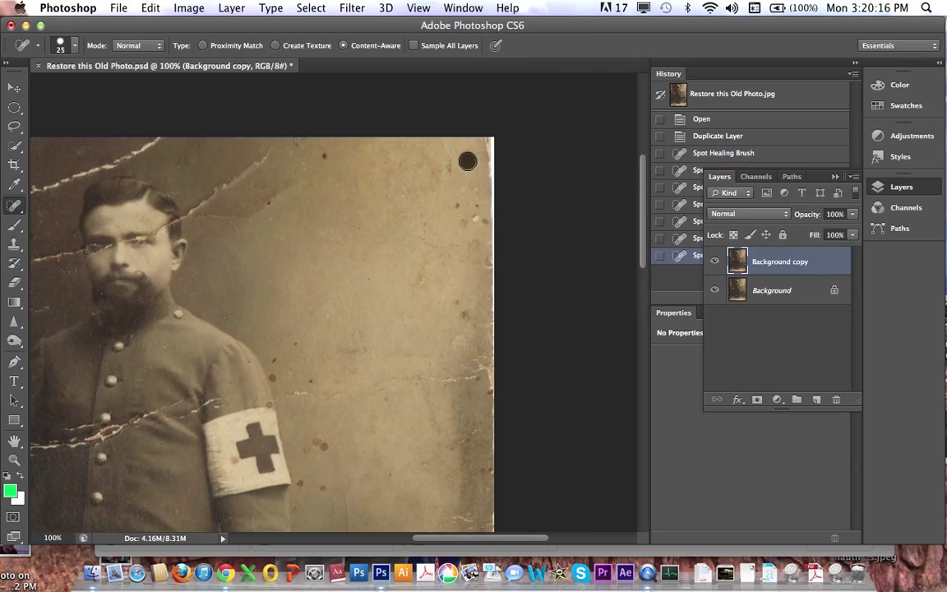
click(326, 158)
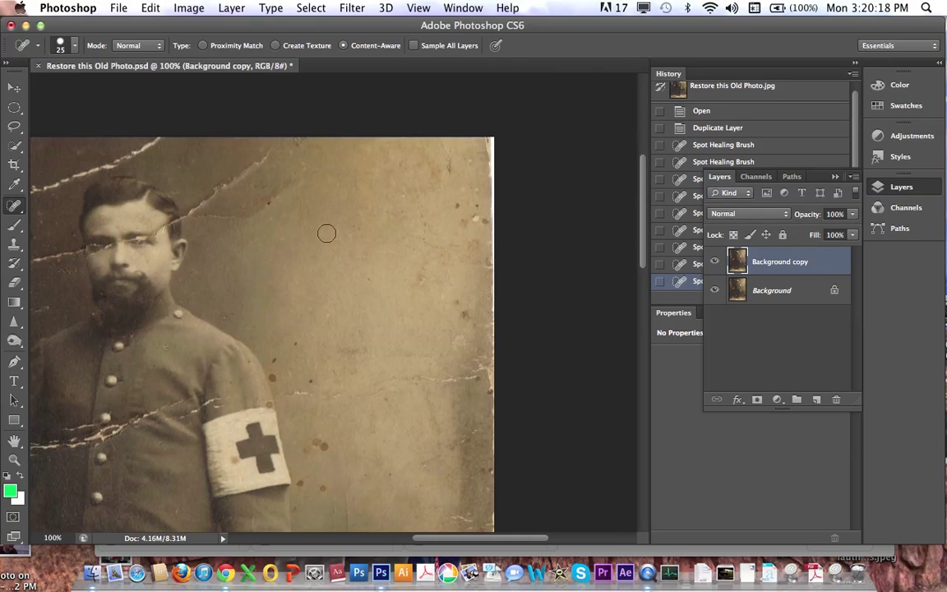
Heal the small spots on the dark backdrop beside the curtain with the Spot Healing Brush at size 15.
scroll(386, 258, left, 3)
scroll(385, 266, left, 6)
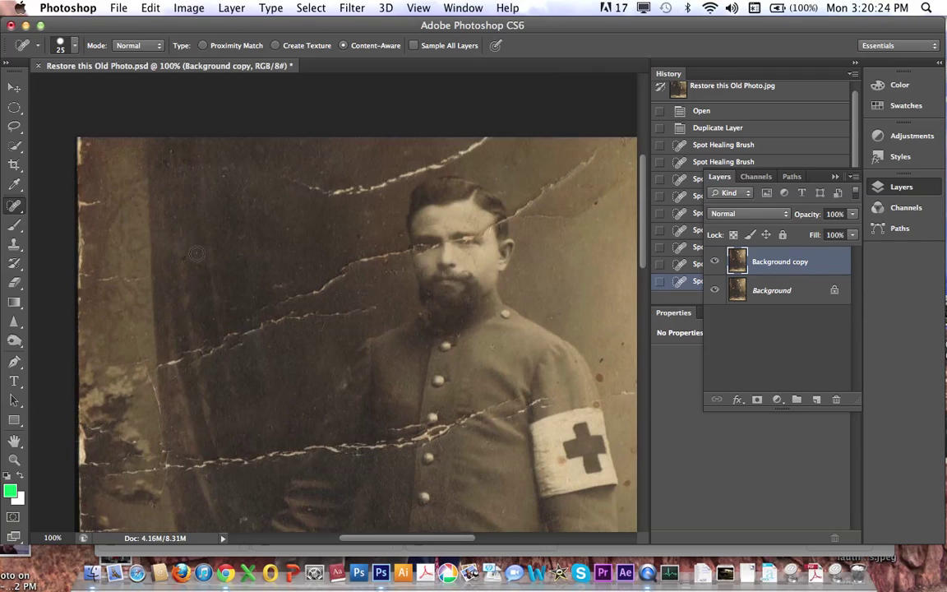
click(194, 255)
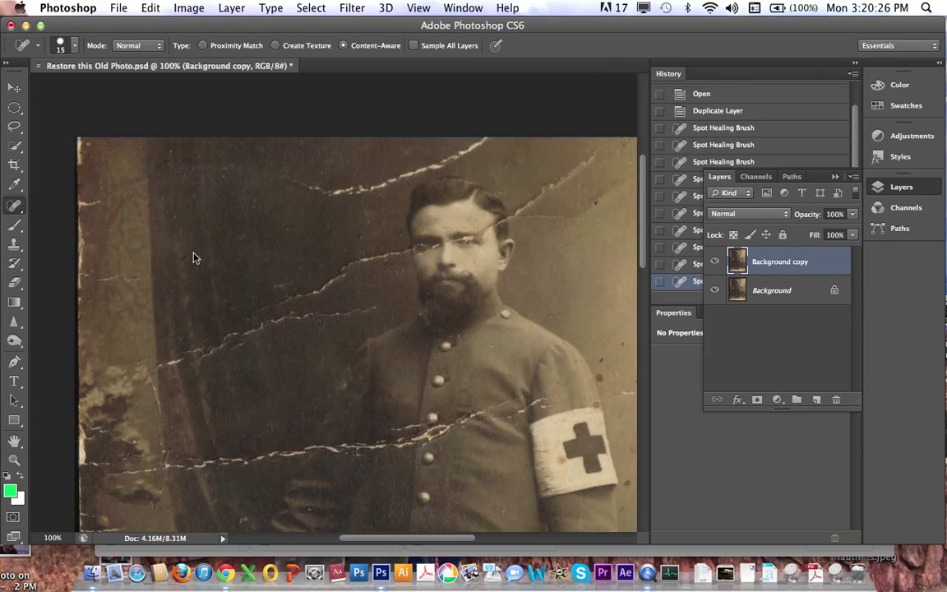
click(195, 269)
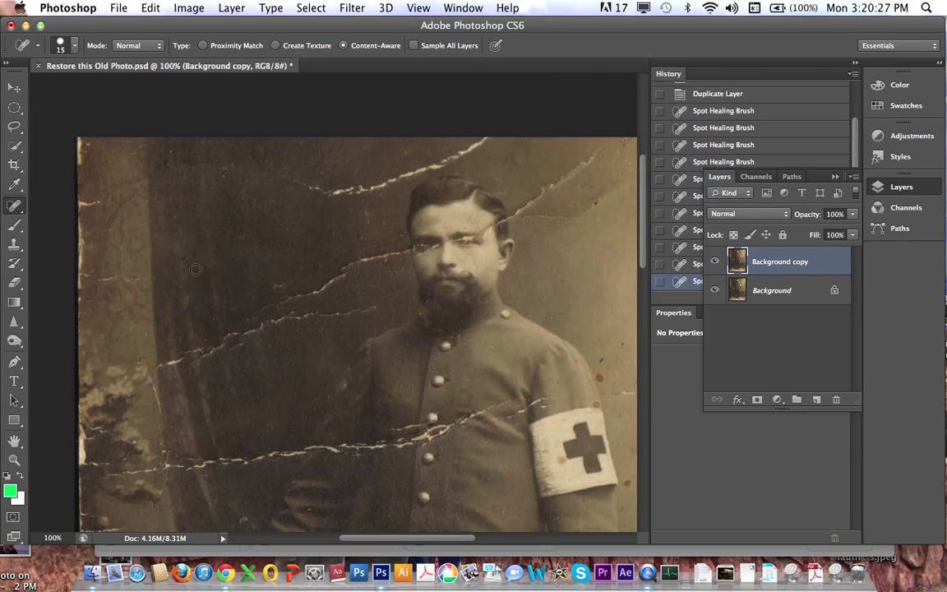
click(283, 263)
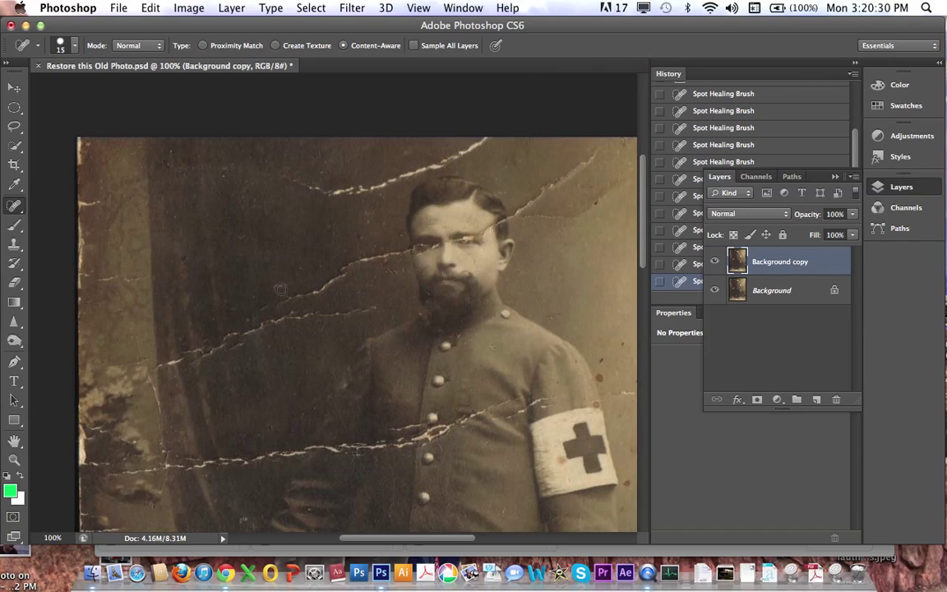
drag(272, 287, 303, 278)
Try to heal the crack above the man's head with one size 30 Spot Healing Brush stroke, and revert it.
key(bracketright)
mouse_move(293, 180)
mouse_down()
mouse_move(356, 189)
mouse_move(500, 138)
mouse_up()
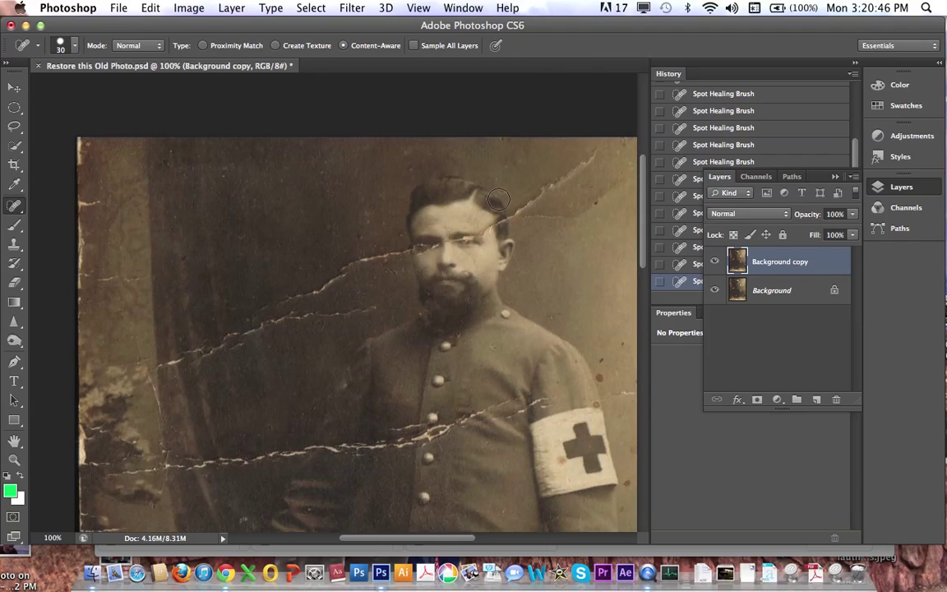
click(679, 266)
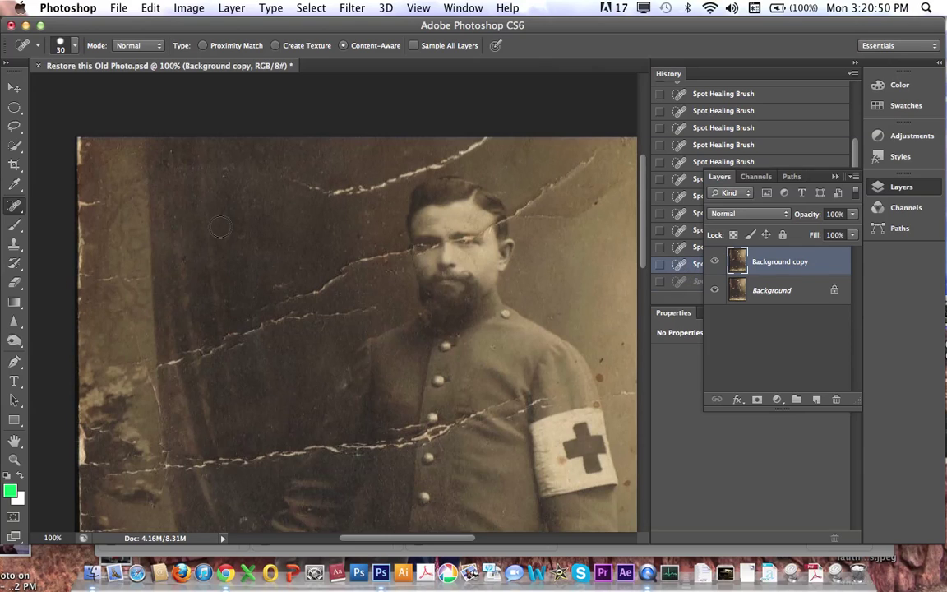
Repair the crack above the man's head with the Healing Brush at size 20, sampling clean backdrop nearby.
click(16, 205)
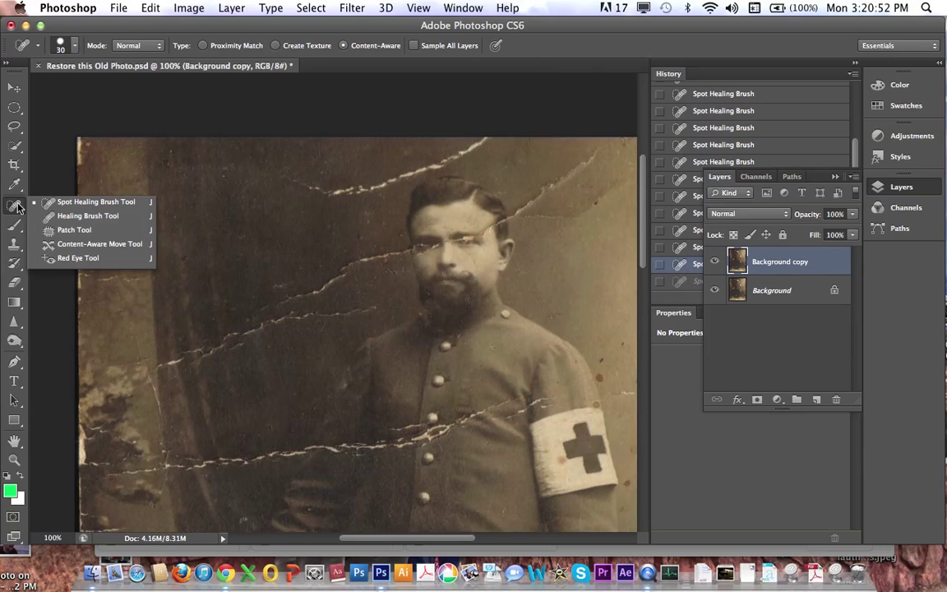
click(63, 216)
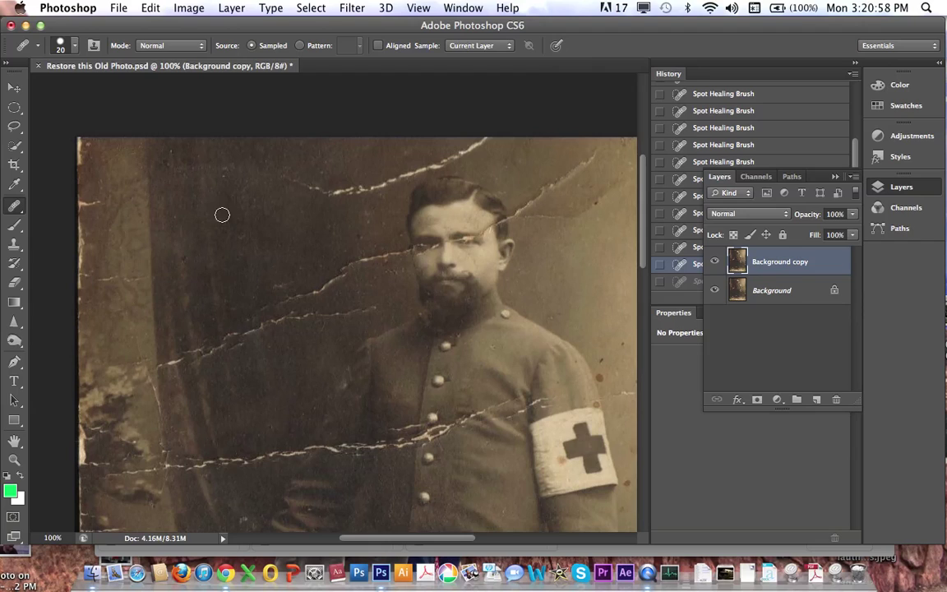
alt+click(365, 160)
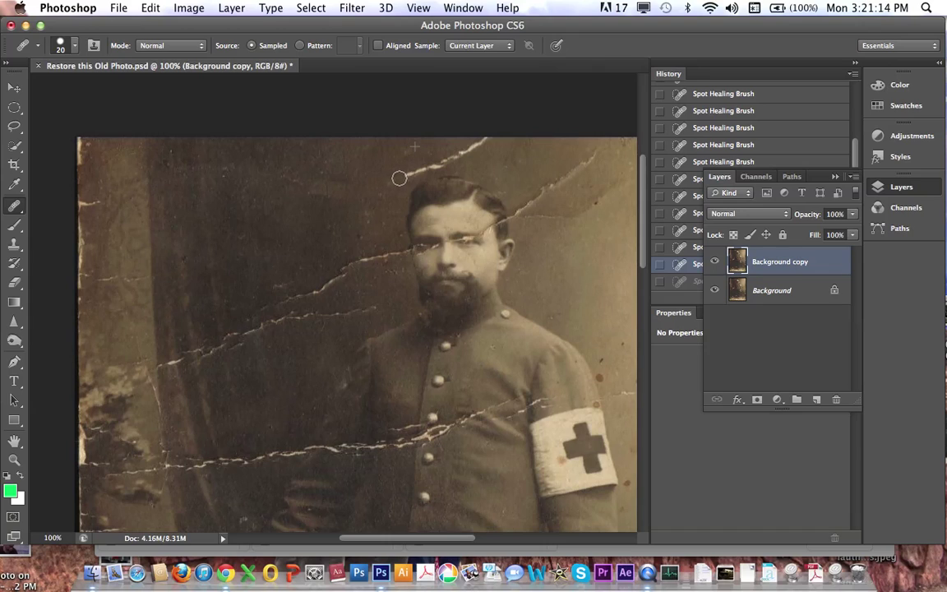
click(396, 168)
mouse_move(402, 162)
mouse_down()
mouse_move(404, 169)
mouse_move(484, 146)
mouse_move(437, 158)
mouse_up()
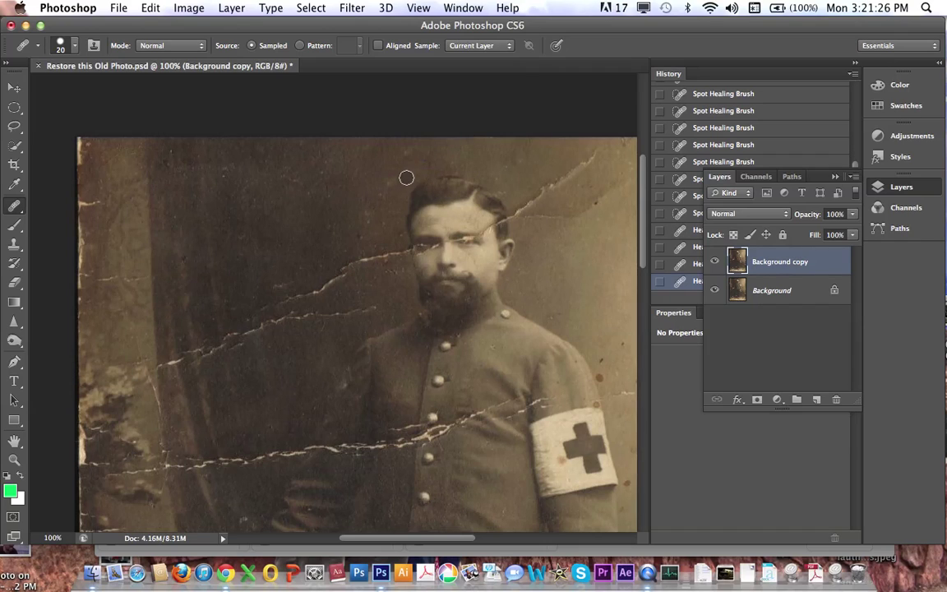
drag(407, 169, 407, 165)
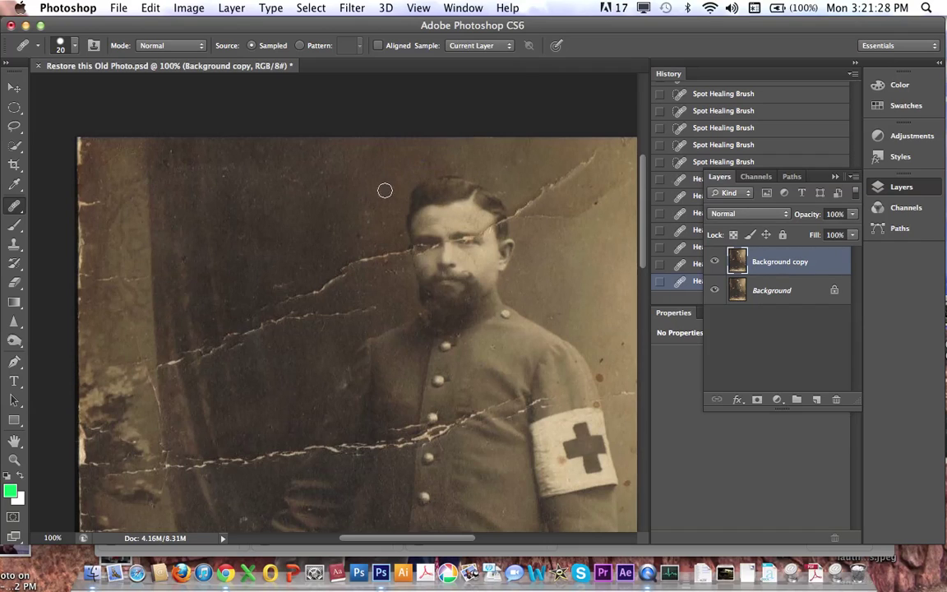
Try covering the cracks between the man's hair and the lighter backdrop with the Clone Stamp at size 60, and revert those strokes.
click(13, 210)
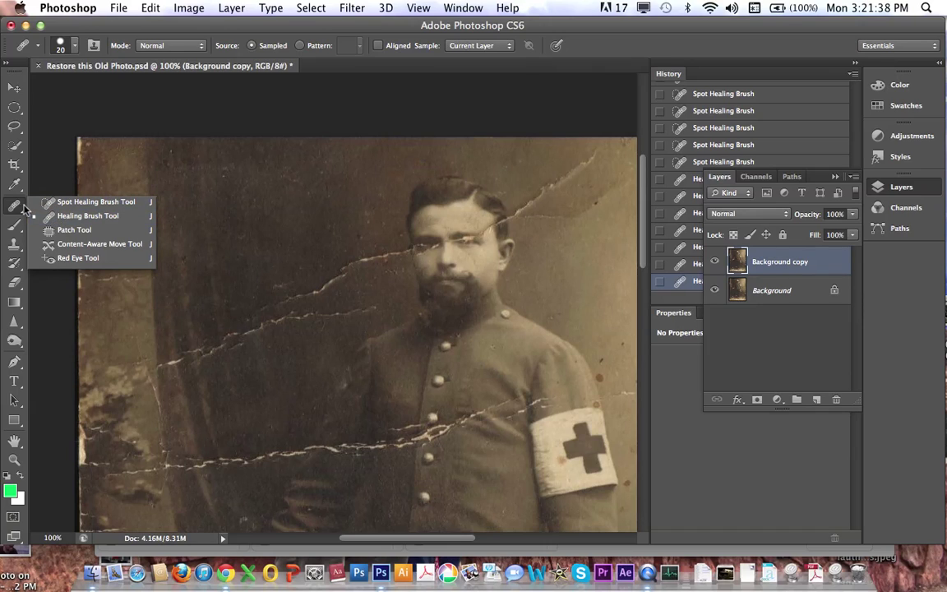
click(20, 209)
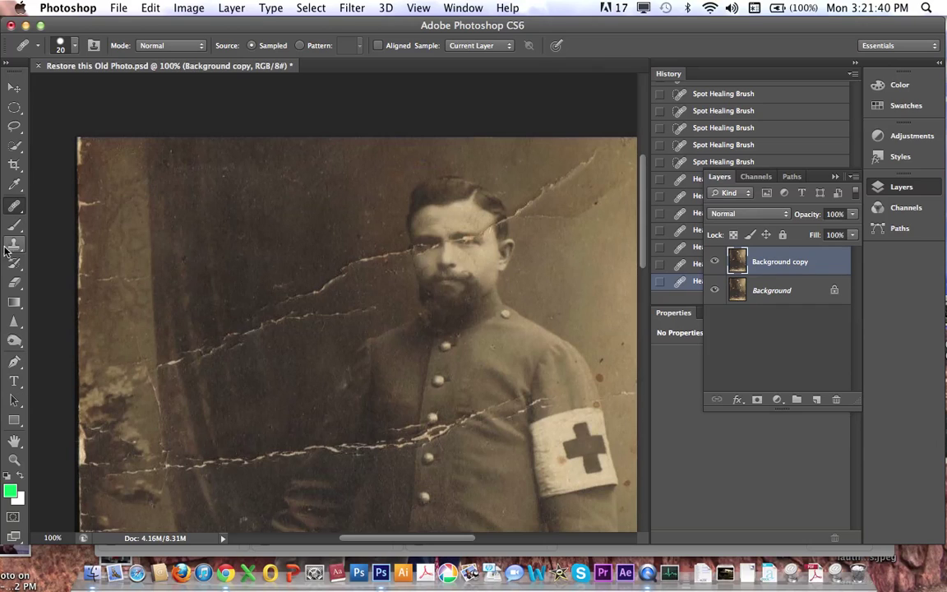
click(14, 245)
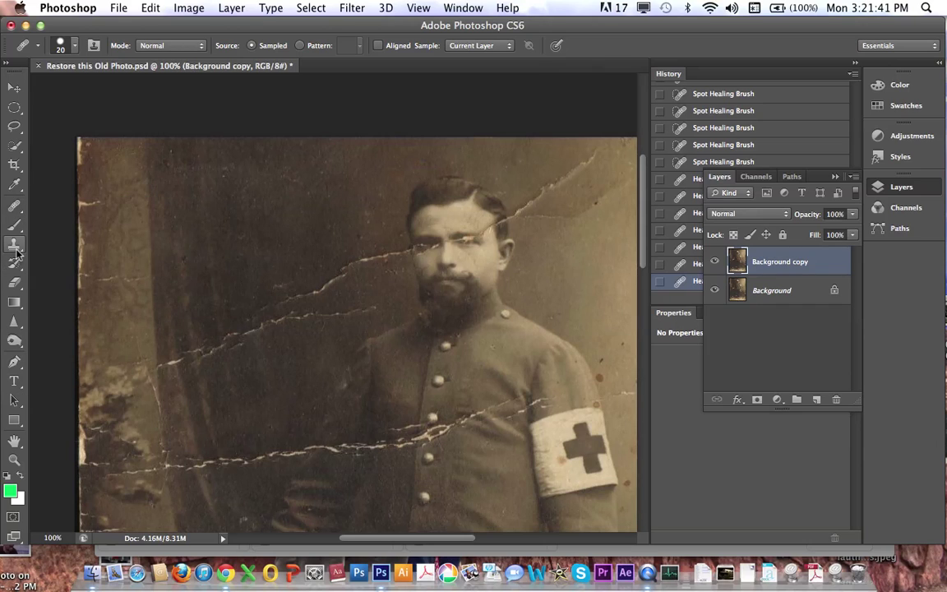
alt+click(558, 236)
drag(530, 200, 592, 157)
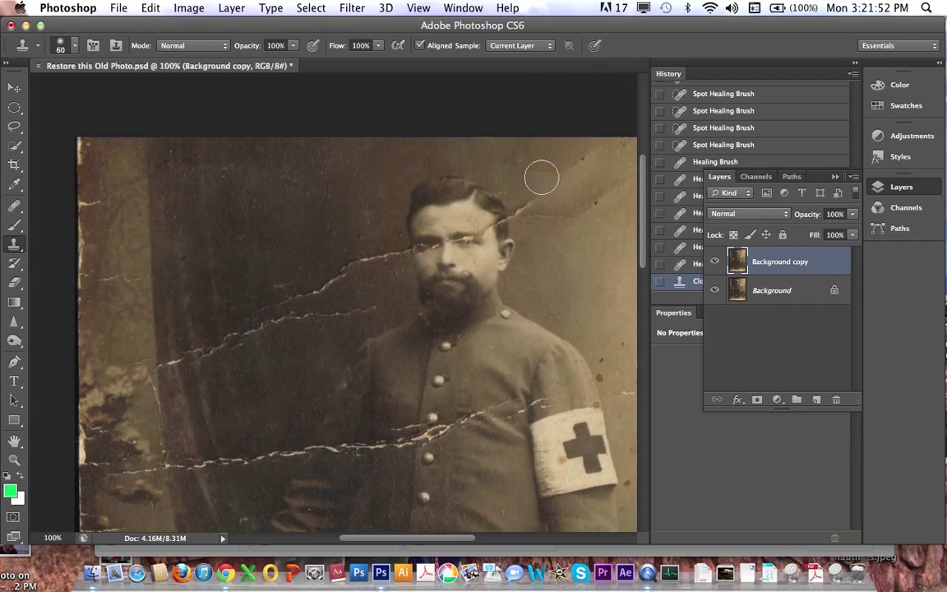
alt+click(543, 255)
drag(539, 218, 576, 220)
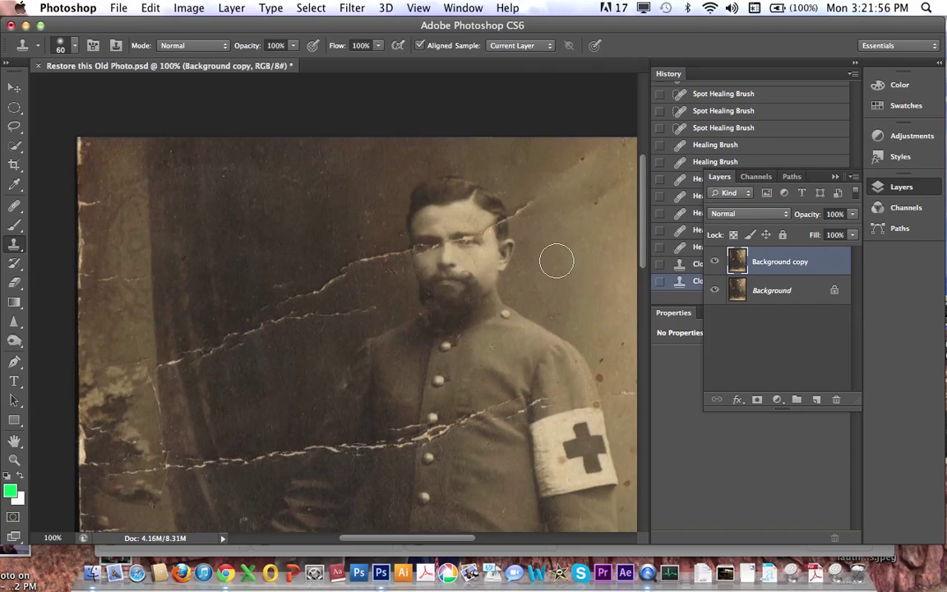
mouse_move(533, 196)
mouse_down()
mouse_move(524, 211)
mouse_move(585, 164)
mouse_move(589, 205)
mouse_move(571, 171)
mouse_up()
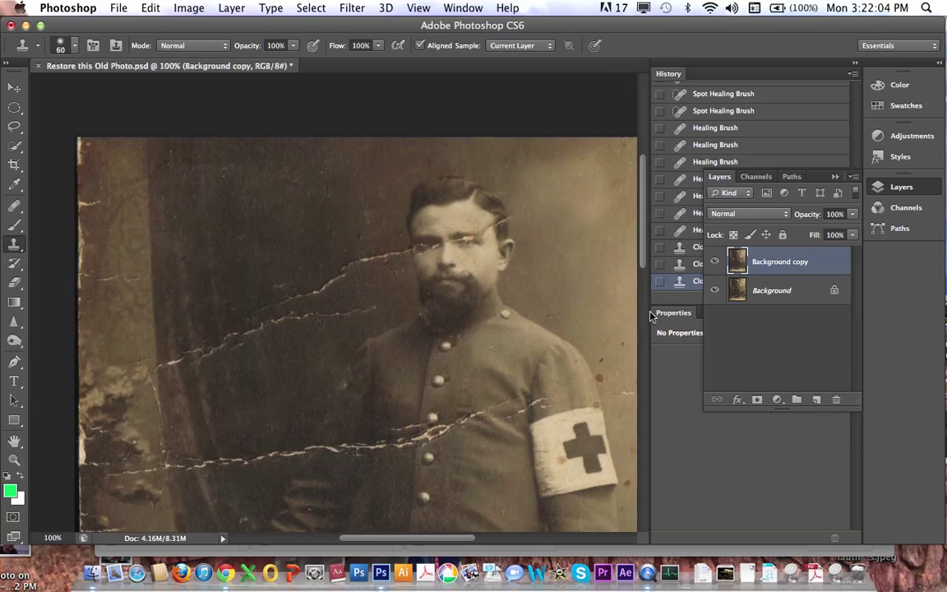
click(690, 247)
click(690, 232)
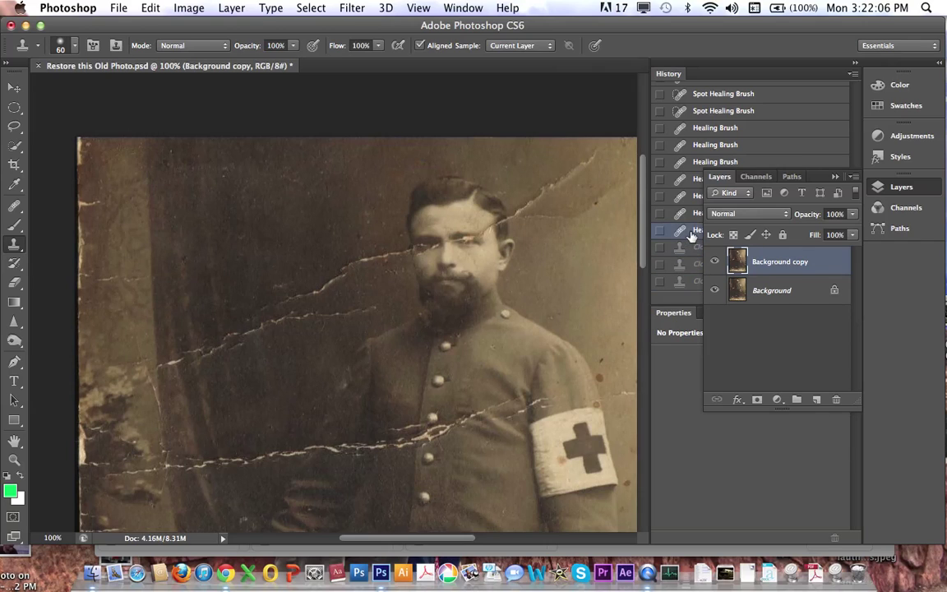
Heal the diagonal crack running from the man's hair into the lighter backdrop and the fine line below it with the Healing Brush.
click(14, 205)
scroll(329, 205, right, 5)
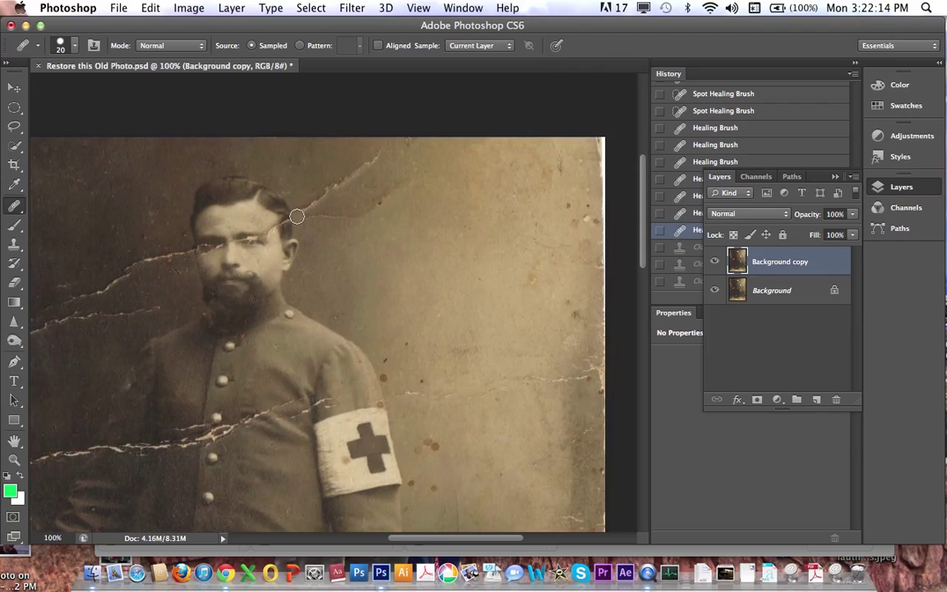
mouse_move(306, 210)
mouse_down()
mouse_move(339, 168)
mouse_move(383, 159)
mouse_up()
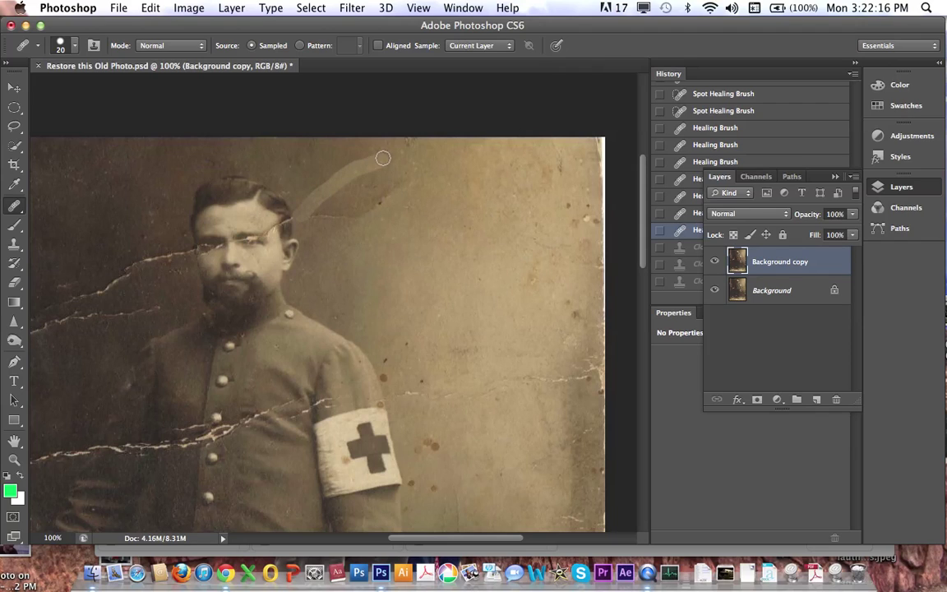
click(328, 216)
Examine the whole photo for remaining damage and inspect the crack across the man's face up close.
scroll(421, 272, left, 3)
key(super+minus)
key(super+minus)
key(super+minus)
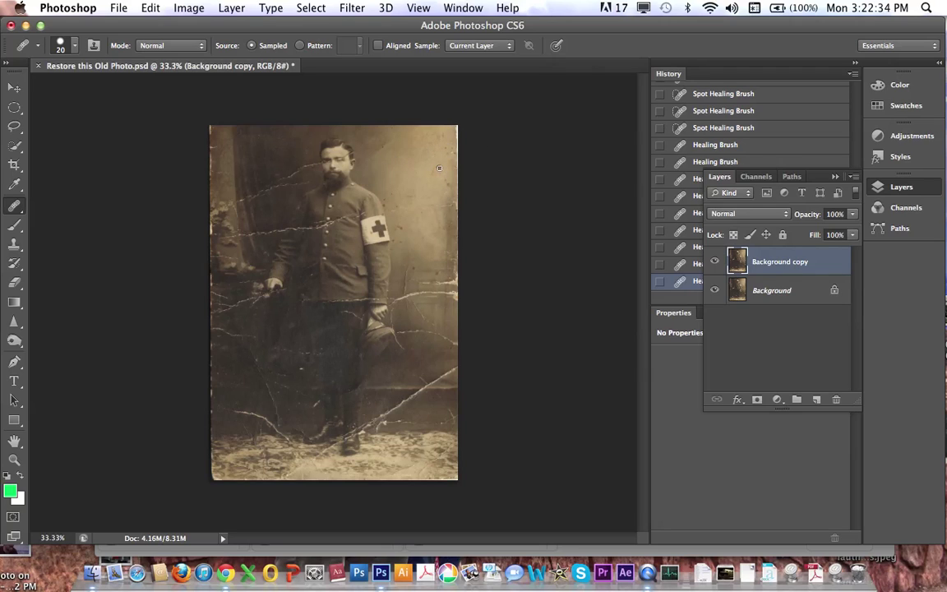
key(super+plus)
key(super+plus)
key(super+plus)
key(super+plus)
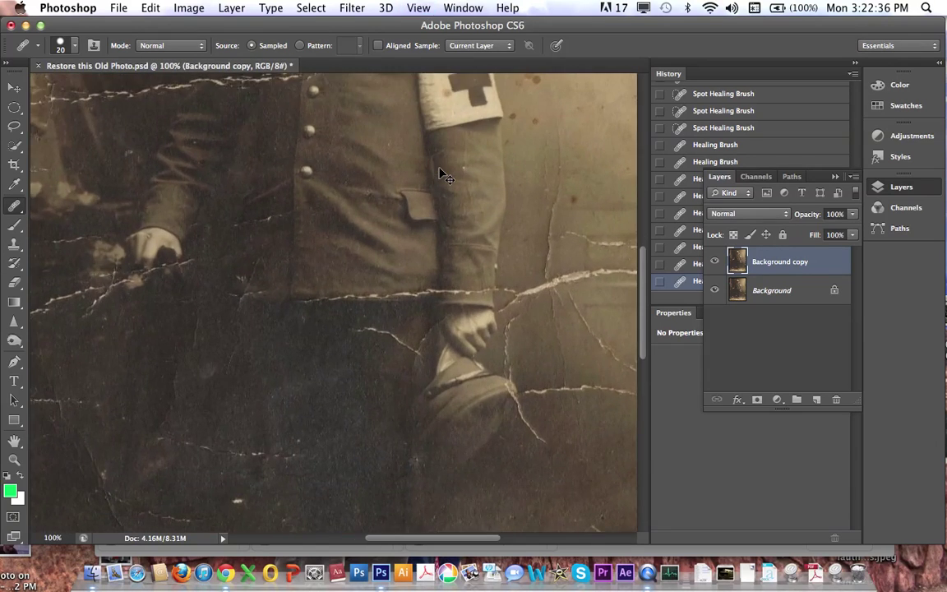
scroll(448, 122, up, 10)
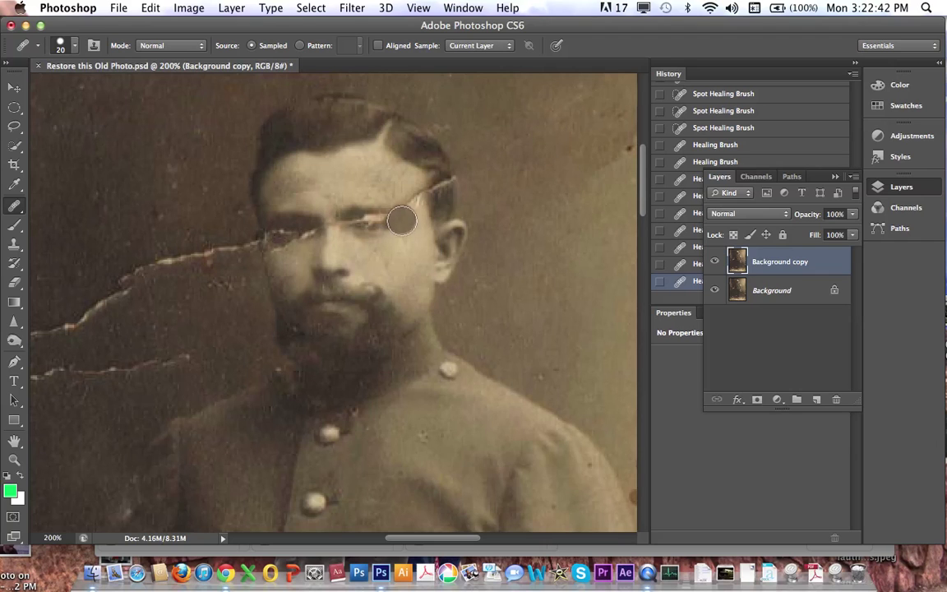
key(ctrl+plus)
key(ctrl+plus)
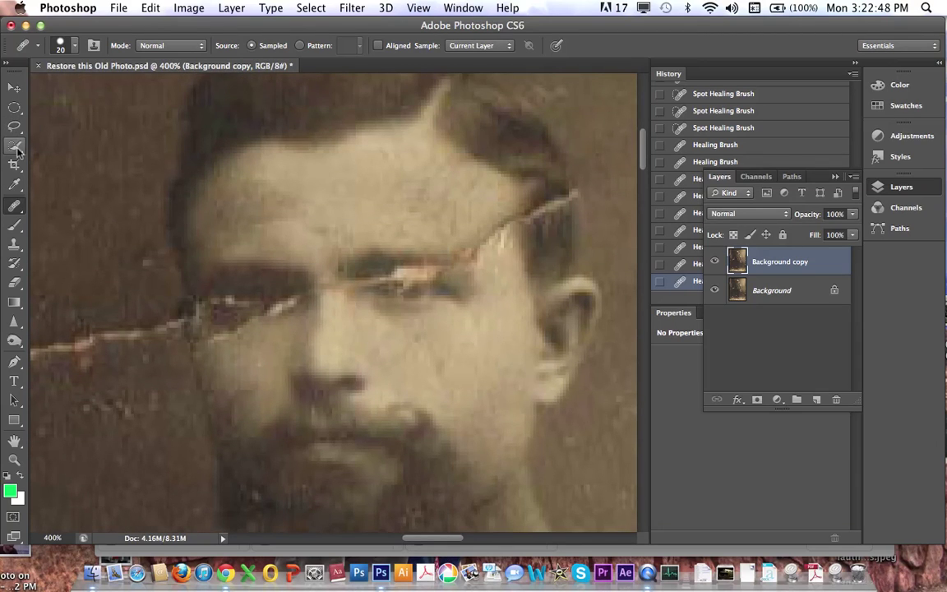
Paint over the crack across the man's left eye with the Brush at size 2, using a colour sampled beside it.
click(14, 224)
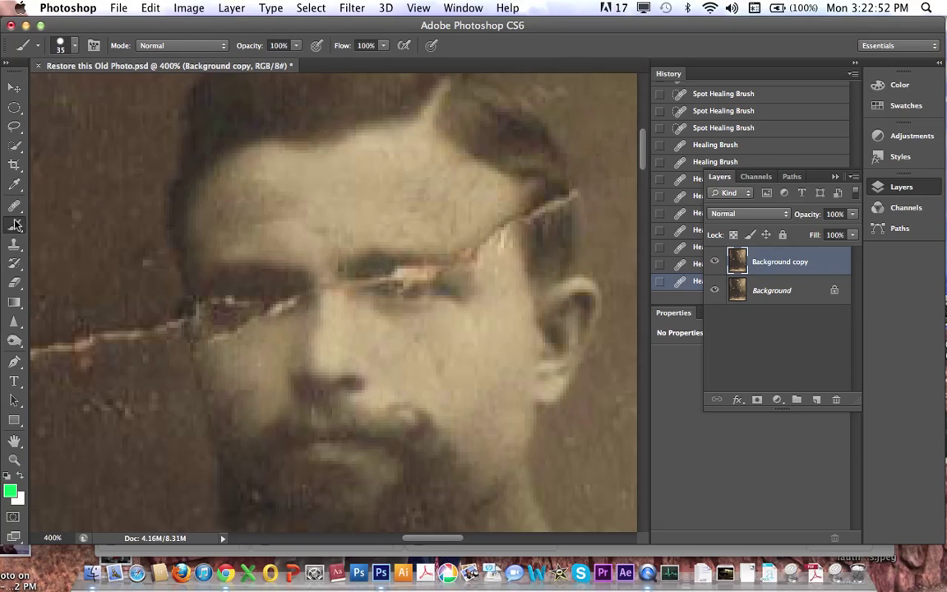
key(bracketleft)
key(bracketleft)
key(bracketleft)
key(bracketleft)
key(bracketleft)
key(bracketleft)
key(bracketleft)
key(bracketleft)
key(bracketleft)
scroll(420, 247, down, 1)
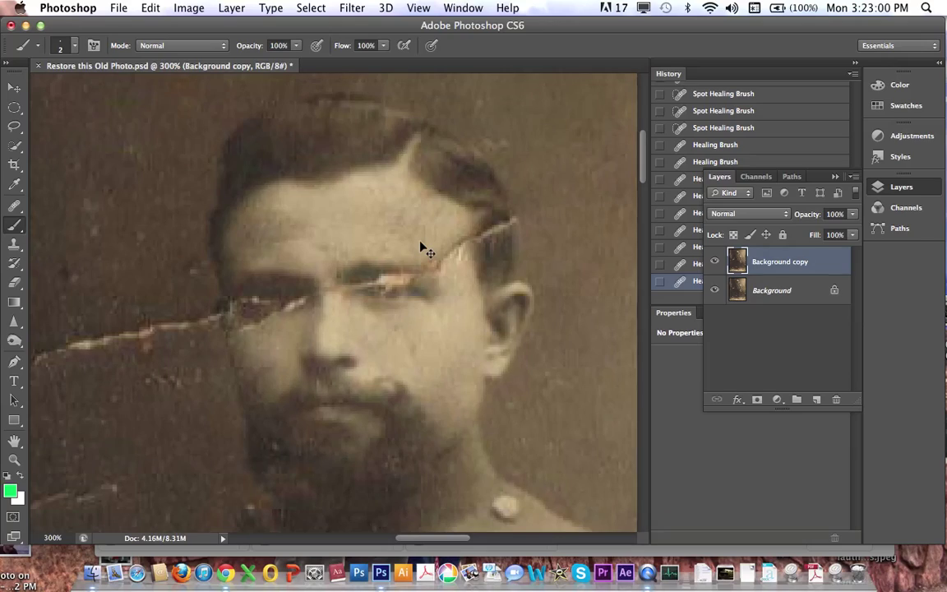
key(super+equal)
key(super+equal)
key(super+equal)
key(super+equal)
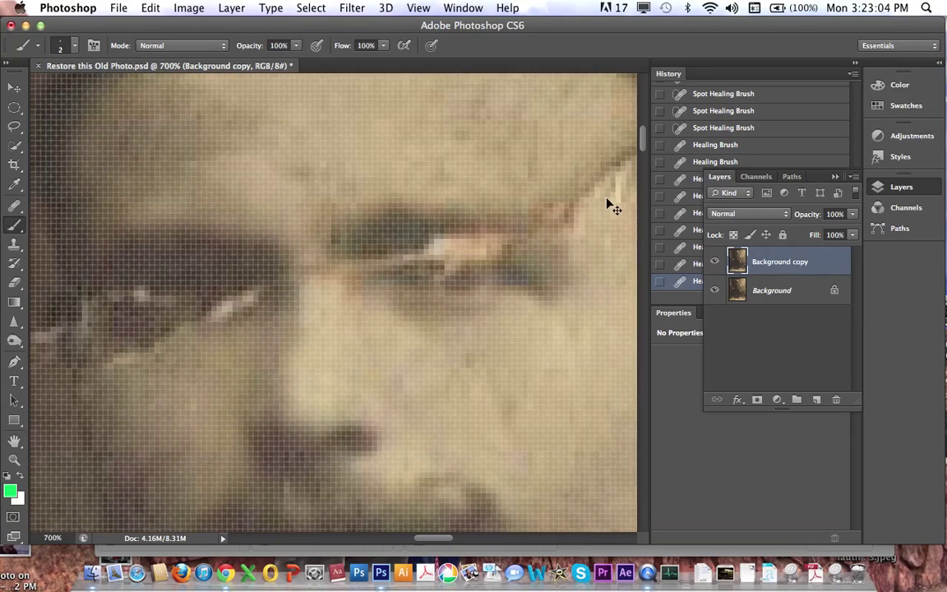
key(super+minus)
key(super+minus)
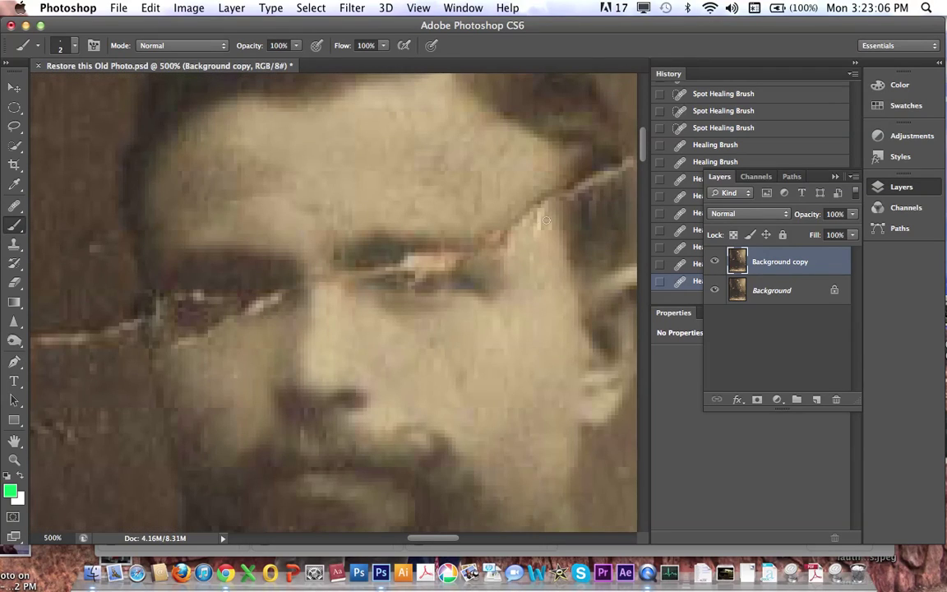
alt+click(465, 276)
mouse_move(467, 272)
mouse_down()
mouse_move(499, 249)
mouse_move(457, 176)
mouse_move(357, 250)
mouse_move(377, 309)
mouse_move(455, 306)
mouse_move(518, 222)
mouse_move(460, 186)
mouse_move(457, 259)
mouse_move(471, 266)
mouse_move(464, 271)
mouse_up()
click(399, 269)
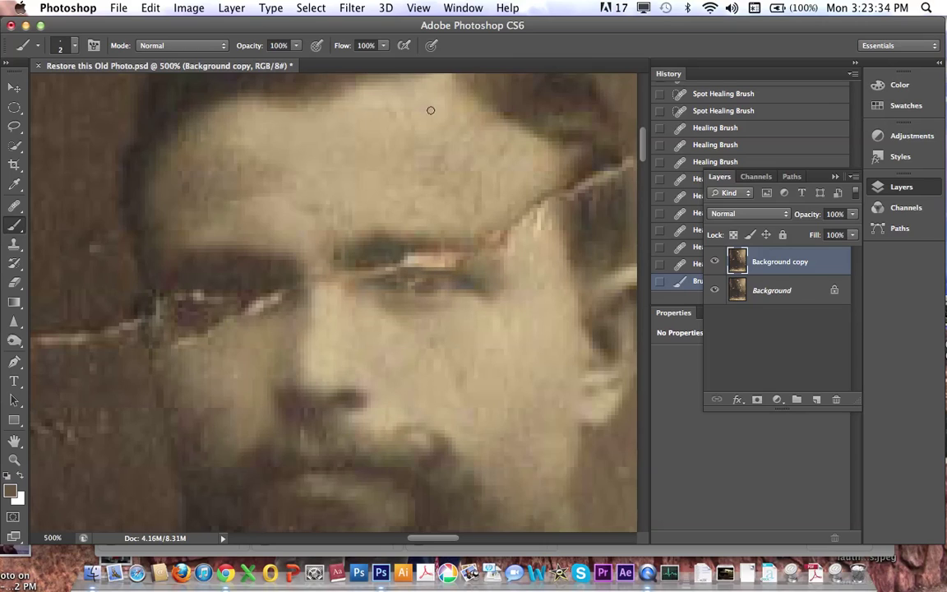
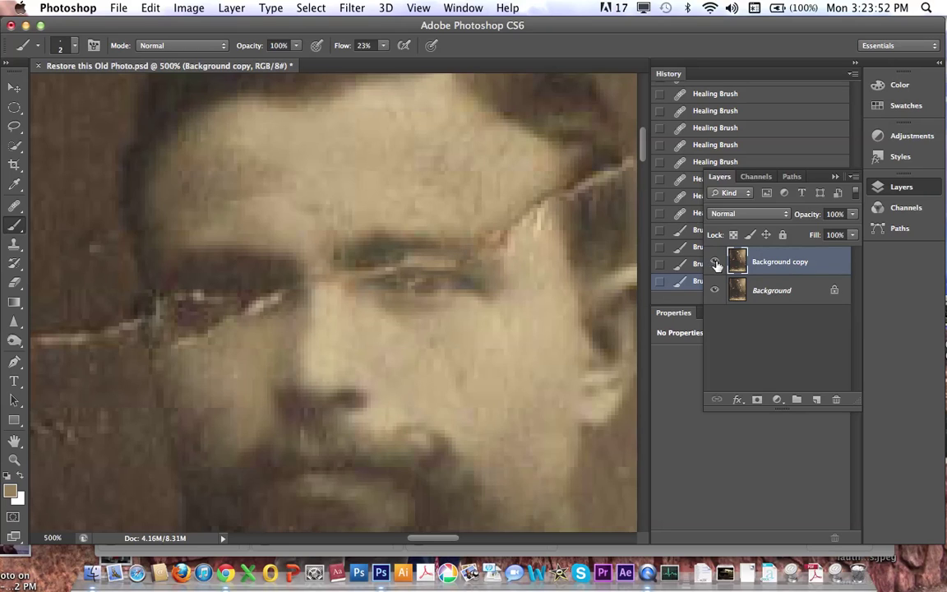
Compare the retouched eye with the original by hiding and showing the Background copy layer at close and wider views.
key(ctrl+z)
key(ctrl+z)
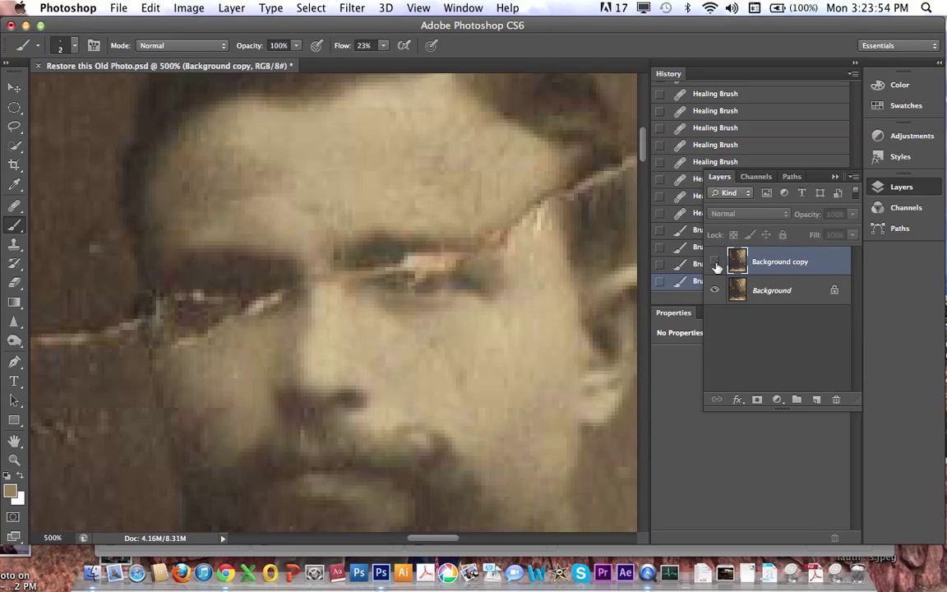
key(super+minus)
key(super+minus)
key(super+minus)
key(super+minus)
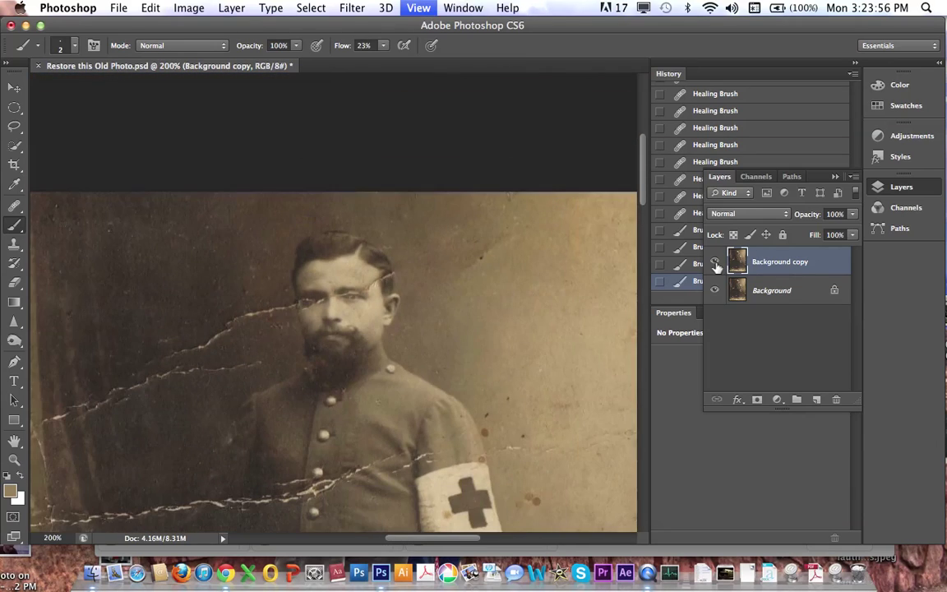
click(715, 261)
click(715, 261)
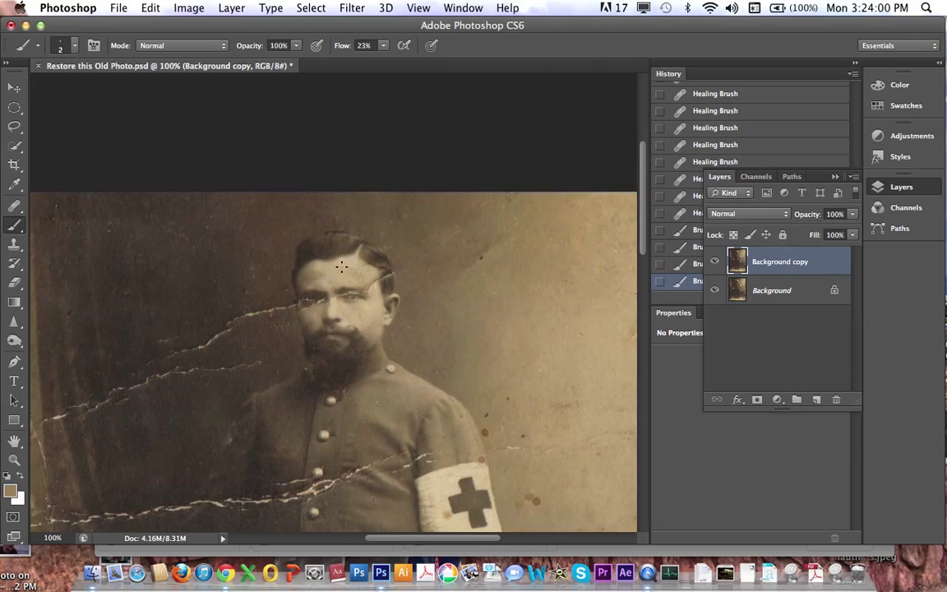
Paint over the crack across the man's left temple and hair with the Brush at size 9, using colours sampled nearby.
key(super+plus)
key(super+plus)
key(super+plus)
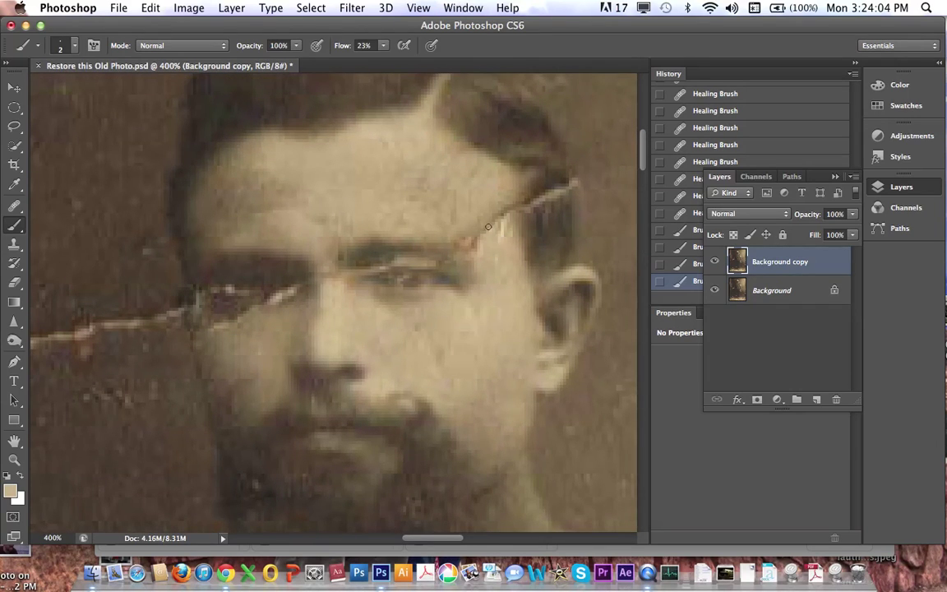
key(bracketright)
key(bracketright)
key(bracketright)
key(bracketright)
key(bracketright)
key(bracketright)
mouse_move(484, 209)
mouse_down()
mouse_move(504, 243)
mouse_move(503, 204)
mouse_move(517, 214)
mouse_move(552, 191)
mouse_up()
alt+click(526, 204)
mouse_move(502, 169)
mouse_down()
mouse_move(505, 183)
mouse_move(522, 164)
mouse_move(553, 187)
mouse_up()
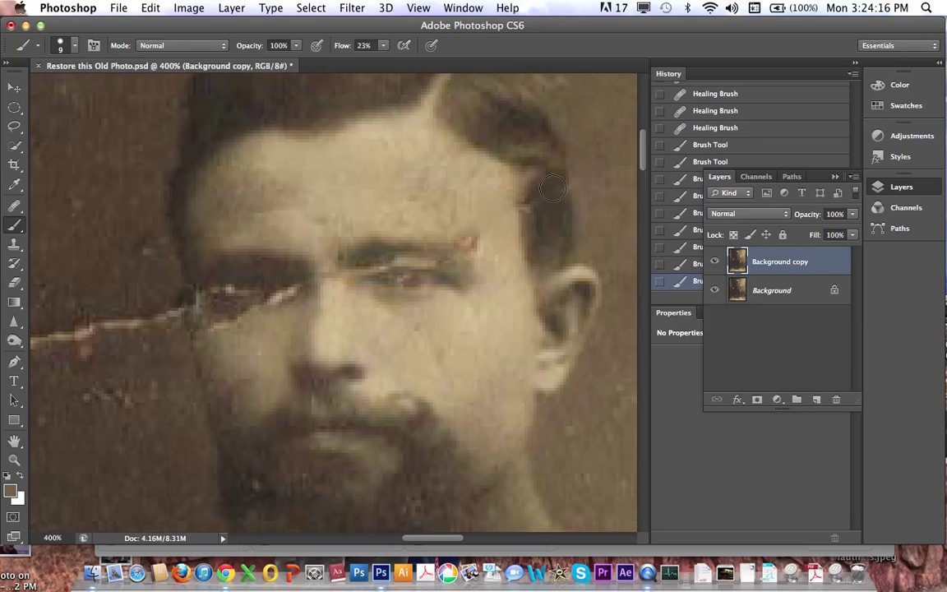
Touch up the hairline at the man's left temple with a sampled colour, and paint along his left eyebrow with the Brush at size 2.
alt+click(535, 210)
click(533, 210)
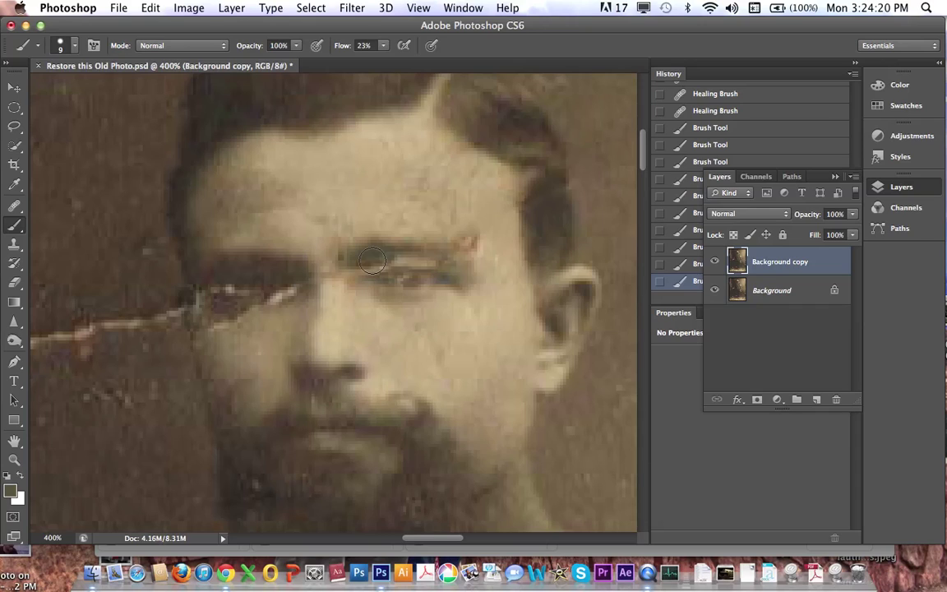
key(bracketleft)
key(bracketleft)
key(bracketleft)
key(bracketleft)
click(438, 255)
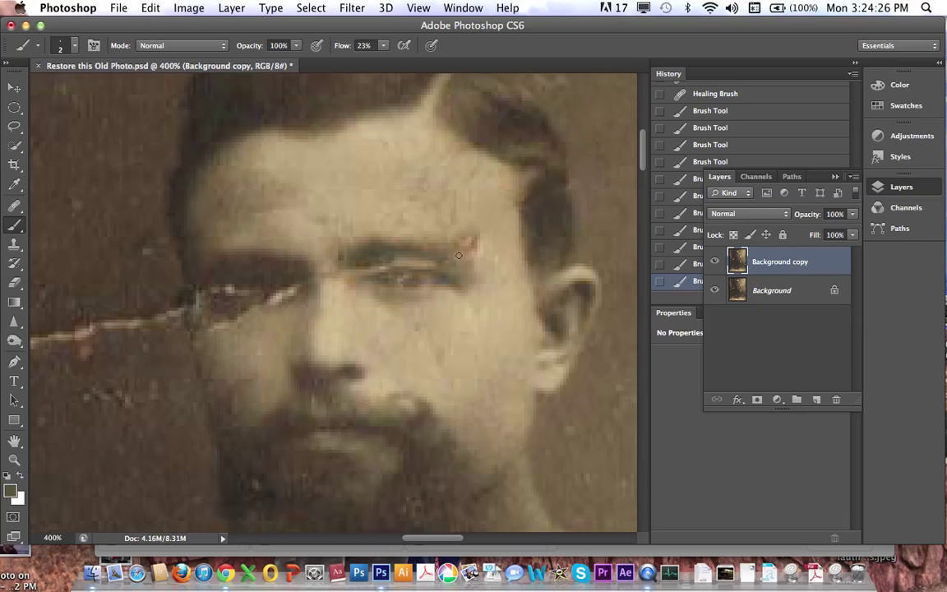
Paint out the red spot at the outer end of the left eyebrow using sampled skin colours, enlarging the Brush to size 7.
alt+click(447, 233)
click(476, 248)
key(bracketright)
key(bracketright)
key(bracketright)
key(bracketright)
key(bracketright)
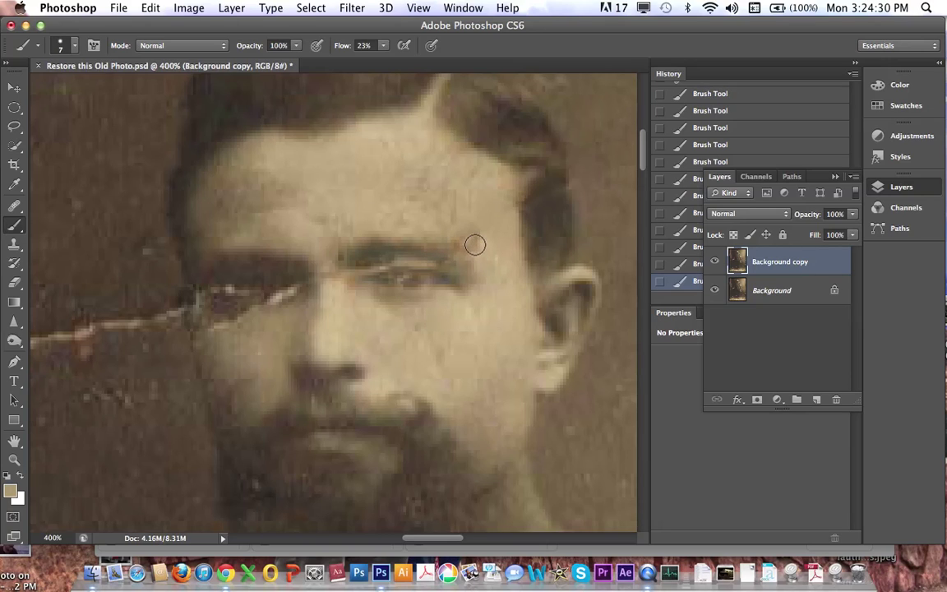
alt+click(490, 257)
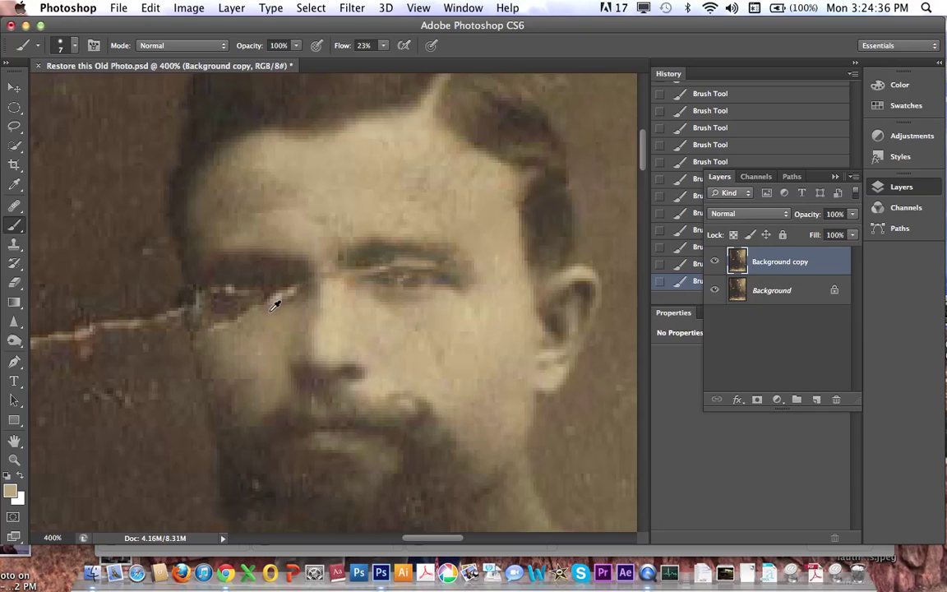
Paint over the crack beneath the man's right eye with a sampled skin colour, finishing with the Brush at size 7.
key(bracketleft)
key(bracketleft)
key(bracketleft)
key(bracketleft)
key(bracketleft)
key(bracketright)
key(bracketright)
key(bracketright)
key(bracketright)
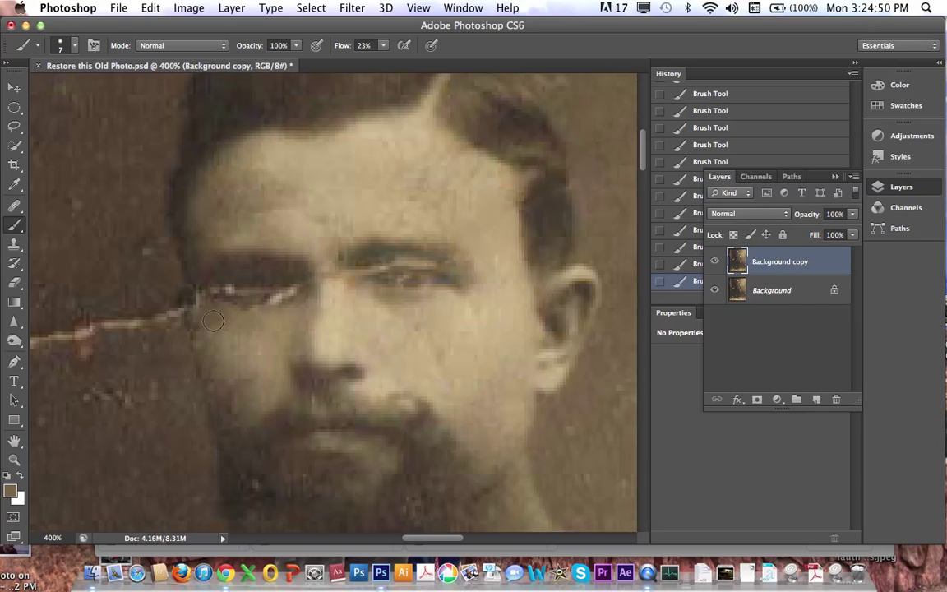
Paint over the crack at the face's edge beside the right eye, and across its inner corner with the Brush at size 5, using sampled dark colours.
alt+click(196, 279)
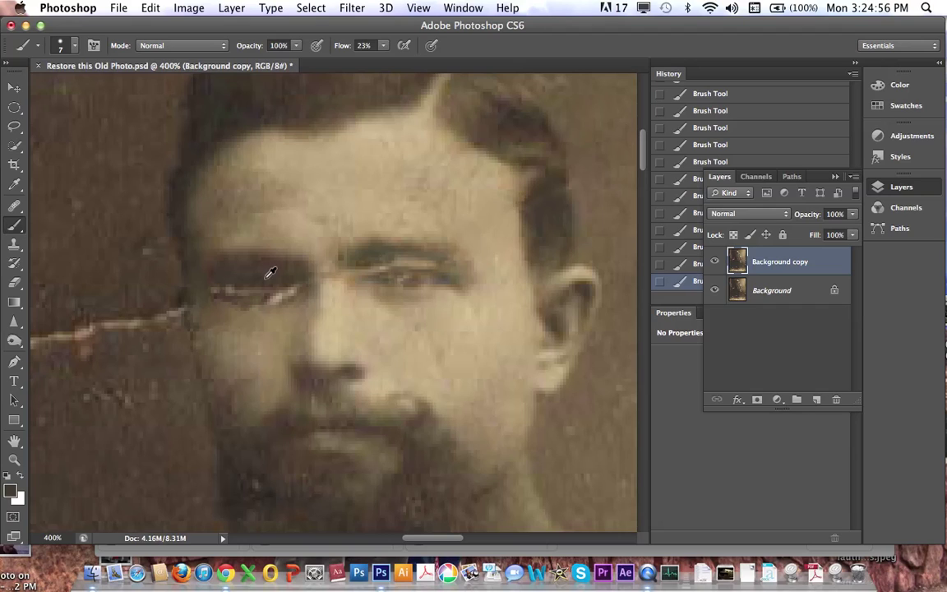
key(bracketleft)
key(bracketleft)
drag(291, 292, 271, 298)
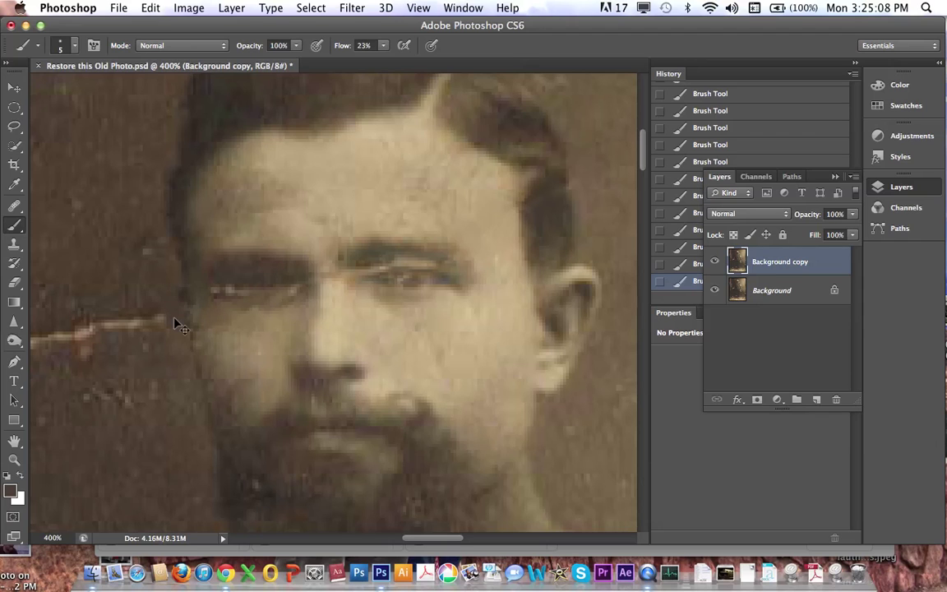
Compare the retouched photo with the original at full view by hiding and showing the Background copy layer twice.
key(super+minus)
key(super+minus)
key(super+minus)
key(super+minus)
key(super+minus)
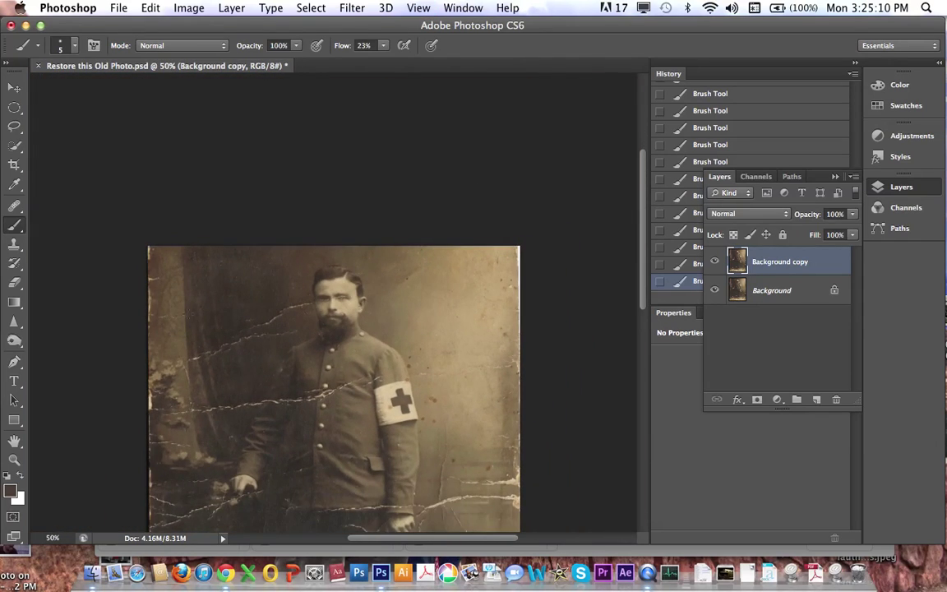
key(super+0)
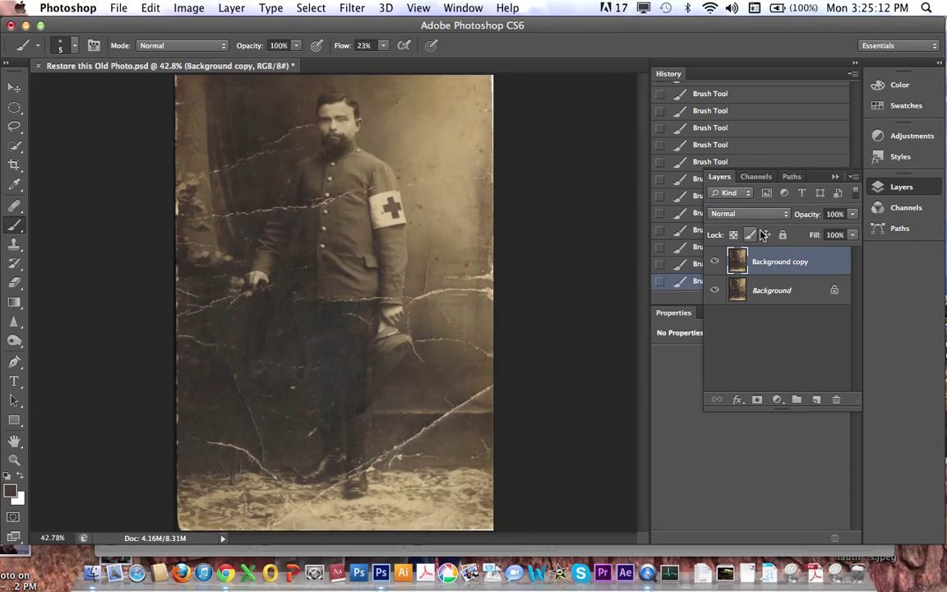
click(715, 262)
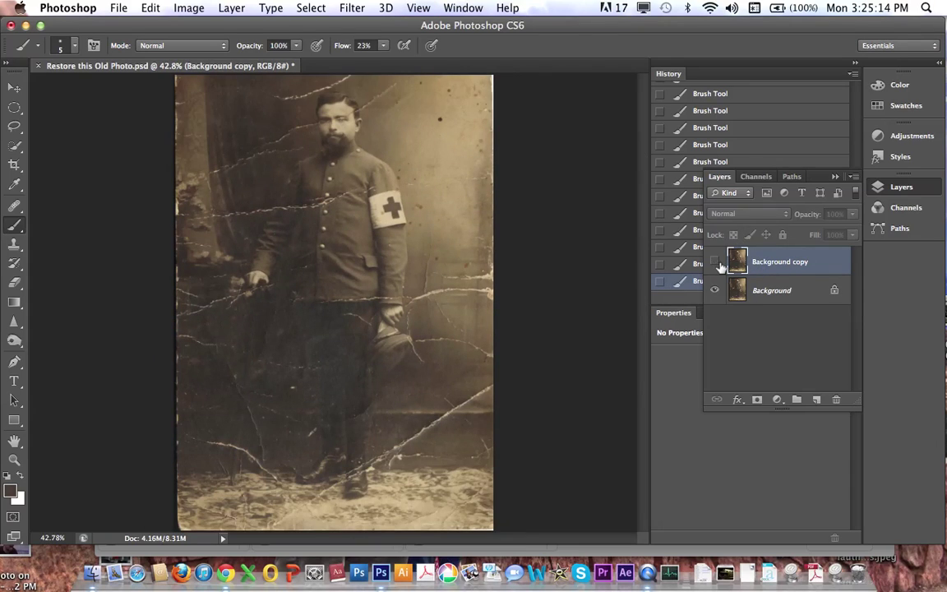
click(715, 263)
click(715, 262)
click(715, 263)
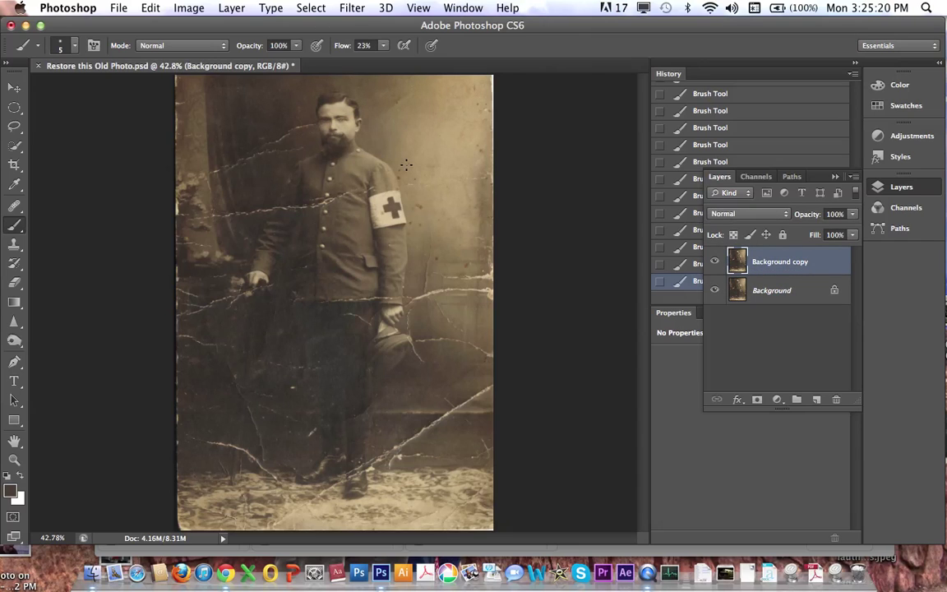